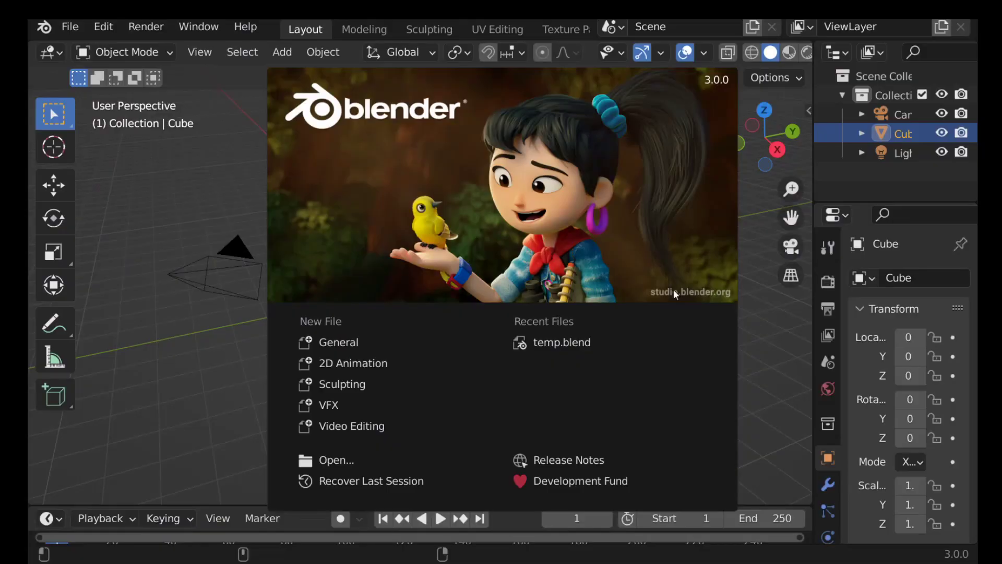
Start a new Blender file from the VFX template.
left_click(380, 404)
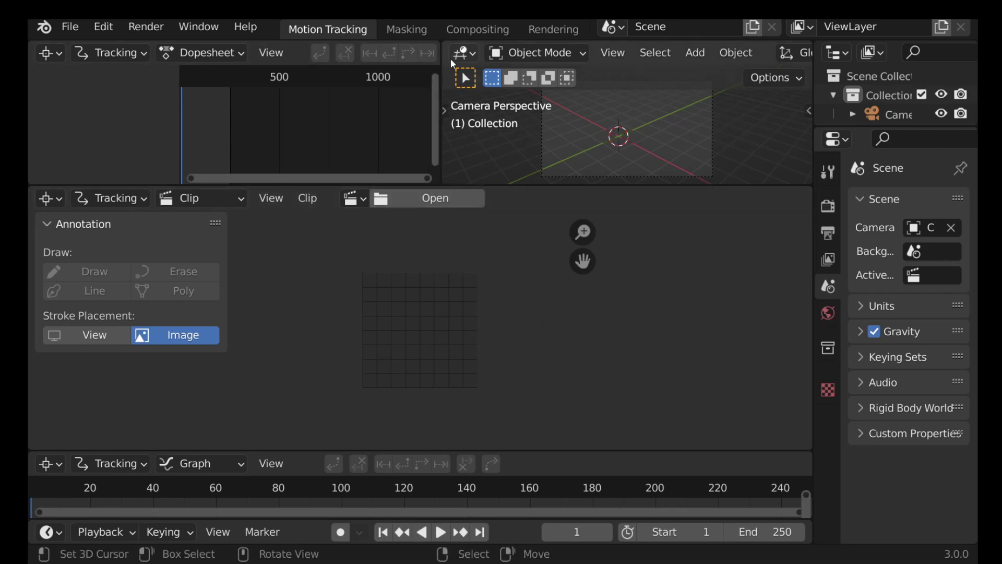
Join the top areas into one Clip Editor, load Motorcycle - 81176.mp4, and set scene frames to 473.
left_click_drag(444, 43, 209, 121)
left_click_drag(811, 187, 809, 155)
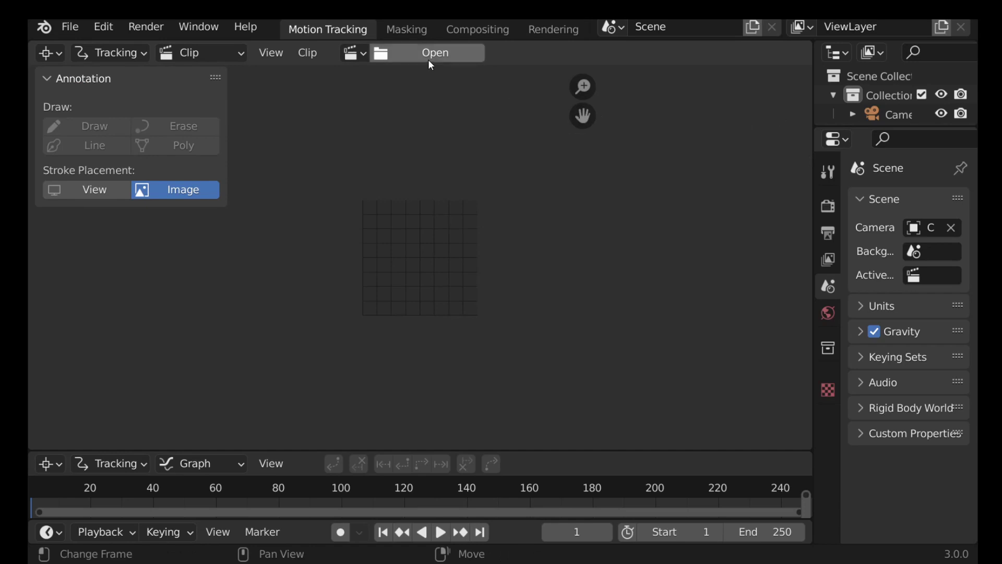
left_click(428, 59)
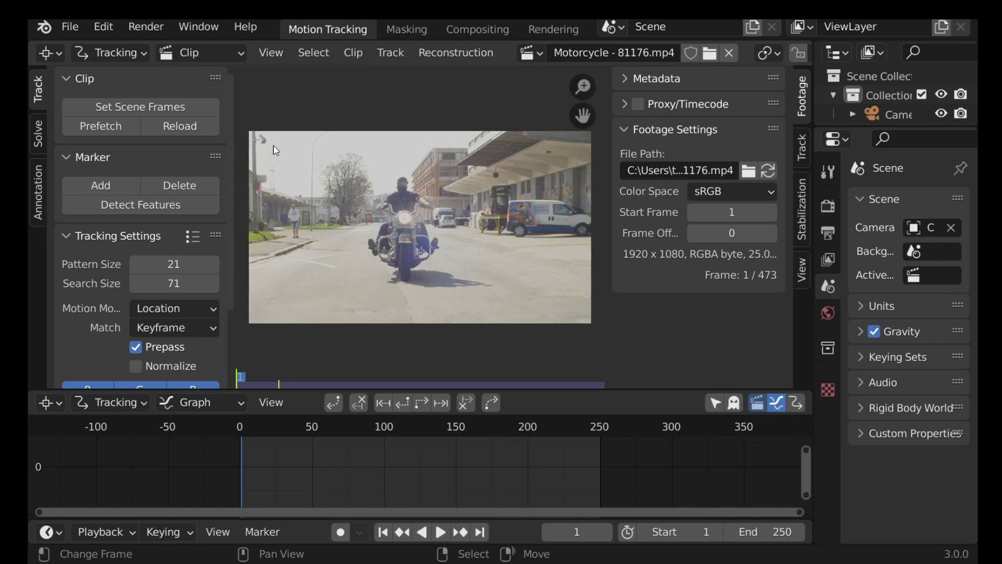
left_click(141, 105)
Reload the motorcycle clip, prefetch its frames into memory, and scrub to check playback.
scroll(393, 488, "down", 4)
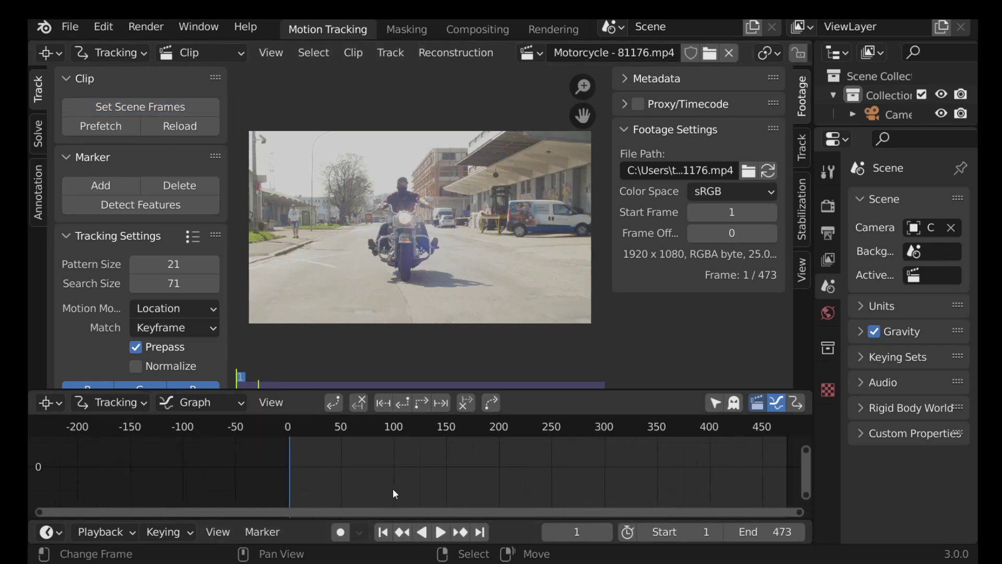
middle_click_drag(585, 465, 526, 467)
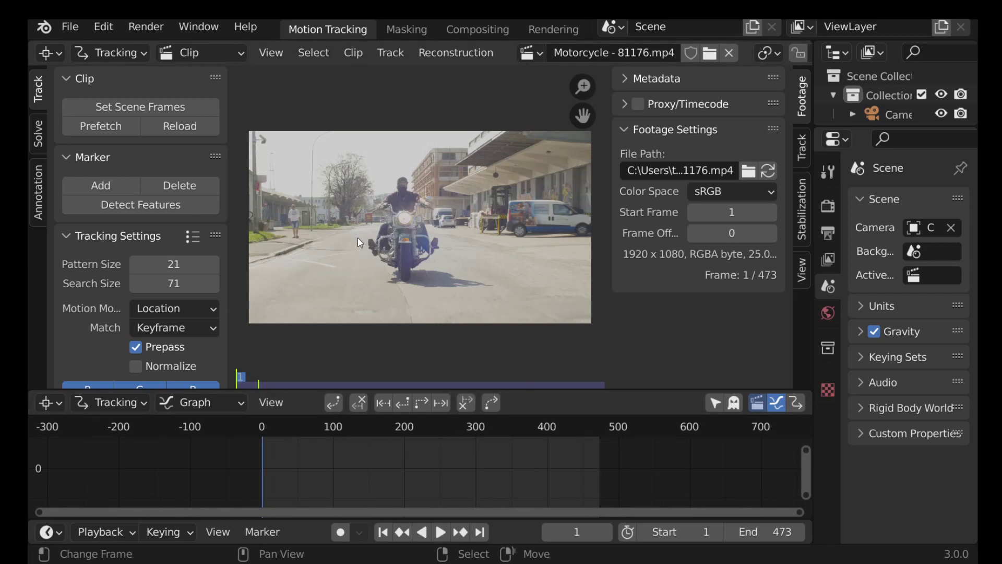
key("ctrl+z")
key("ctrl+z")
left_click(439, 55)
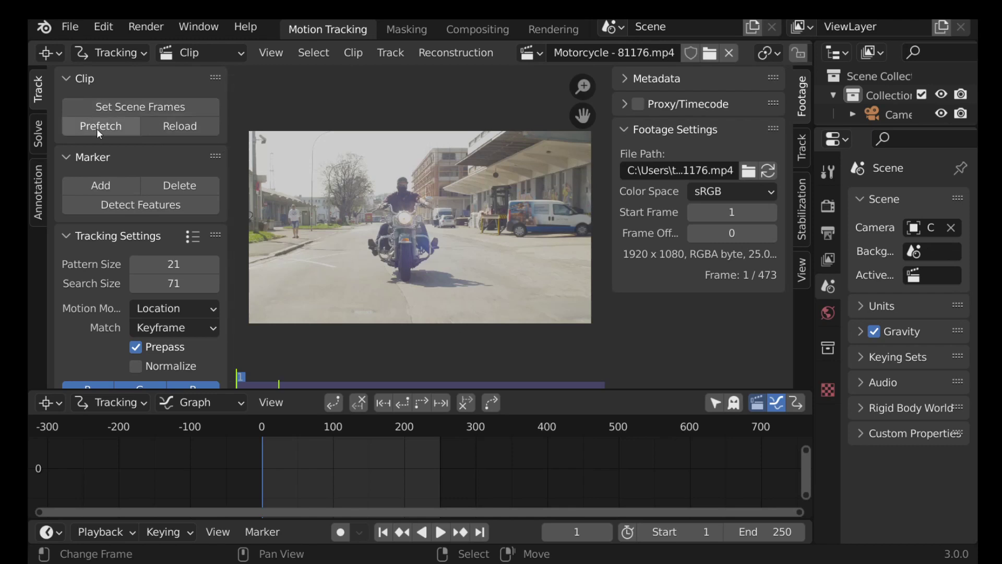
left_click(97, 128)
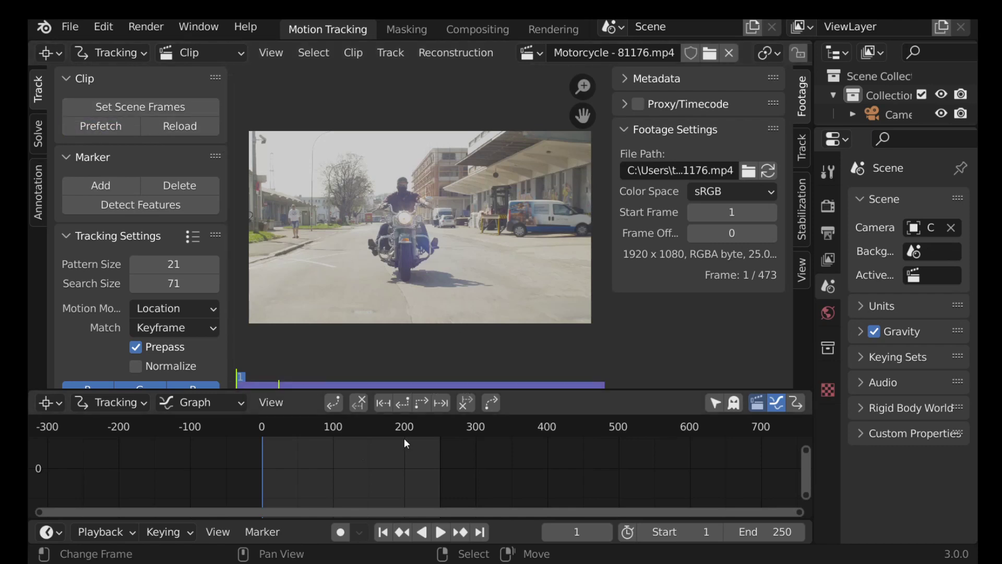
left_click_drag(262, 474, 348, 490)
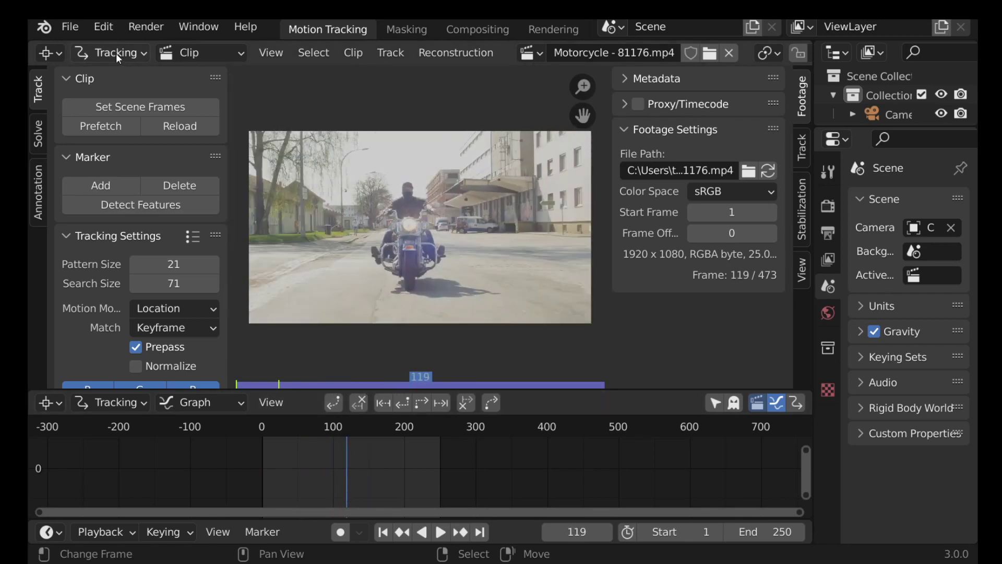
Raise the Memory Cache Limit in System preferences to about 26130, then rewind and fit the footage.
left_click(106, 28)
left_click(192, 320)
scroll(285, 370, "down", 4)
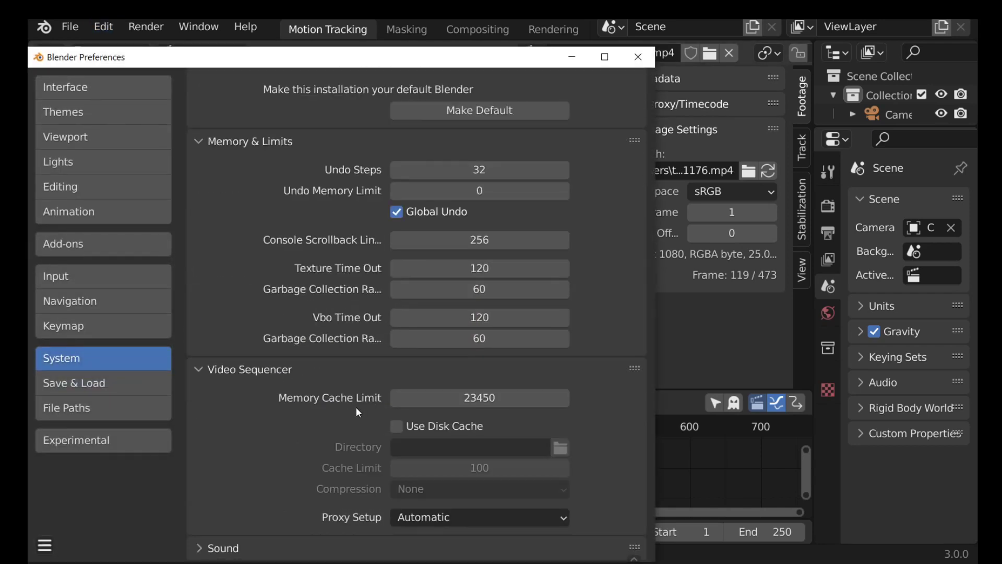
left_click_drag(470, 397, 501, 398)
left_click(638, 57)
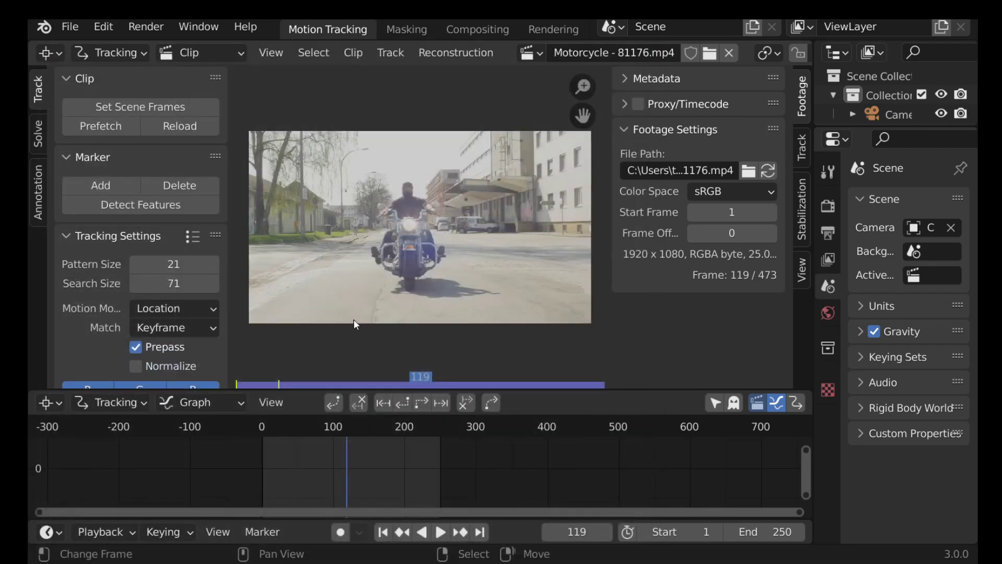
key("shift+Left")
key("f")
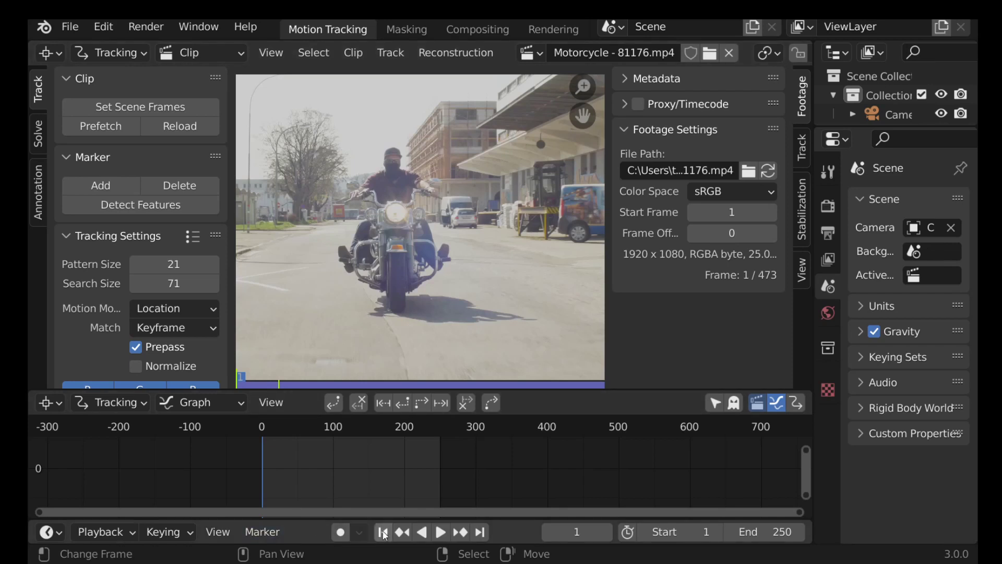
Set the tracking settings' Match option to Previous frame.
scroll(166, 240, "down", 3)
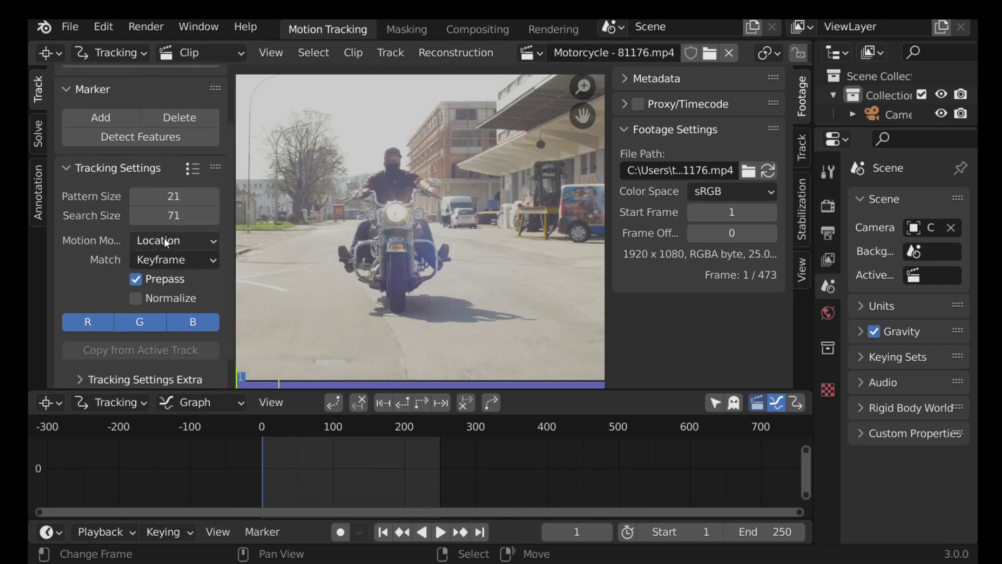
left_click(176, 261)
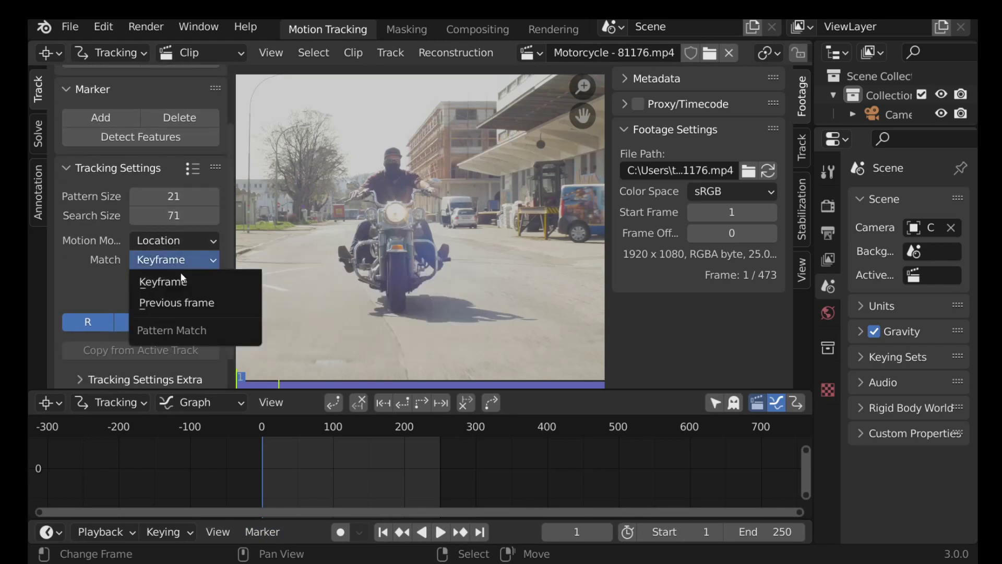
left_click(204, 303)
scroll(208, 301, "down", 1)
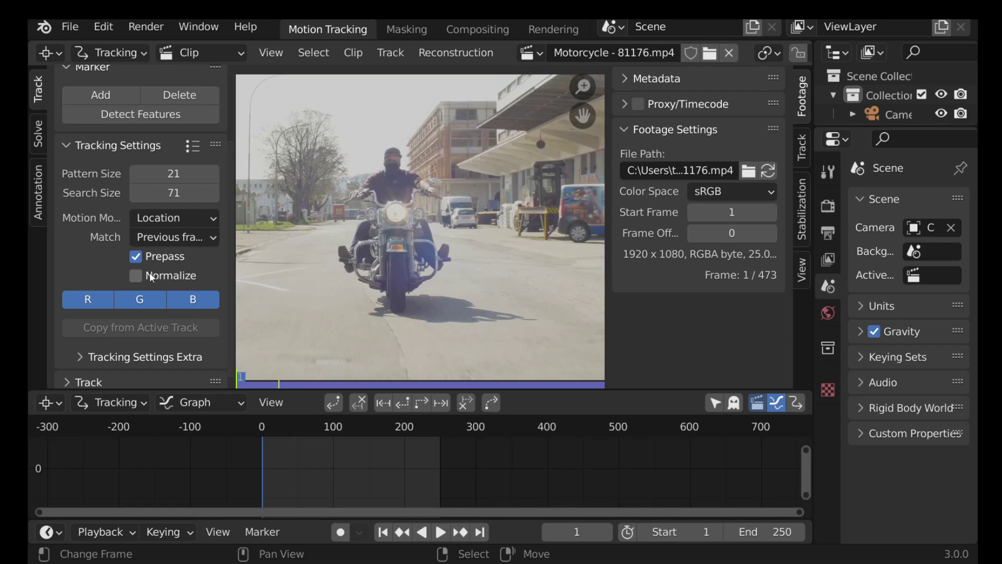
Show the track properties and collapse the tracking settings panel.
key("t")
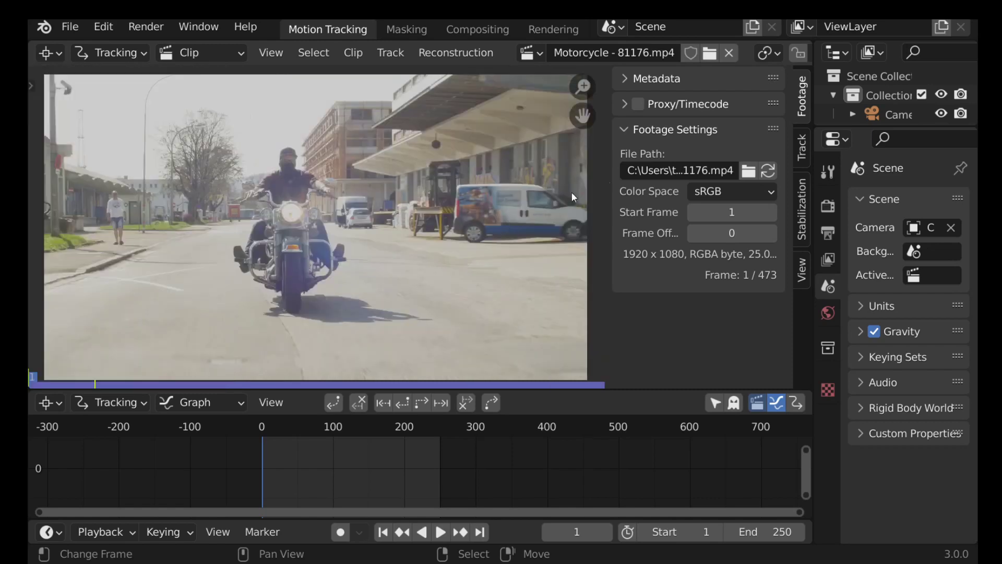
left_click(804, 150)
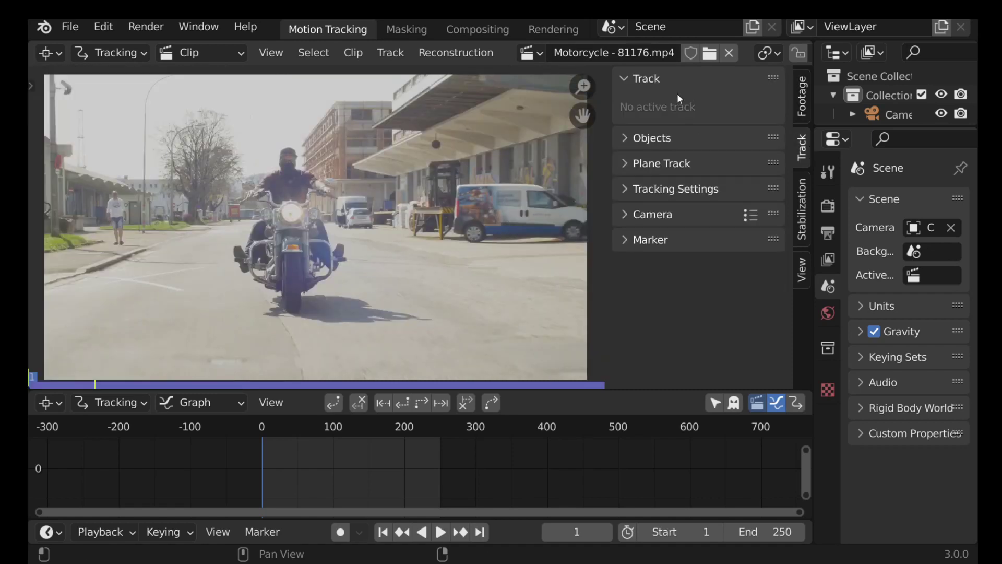
middle_click_drag(283, 287, 334, 274)
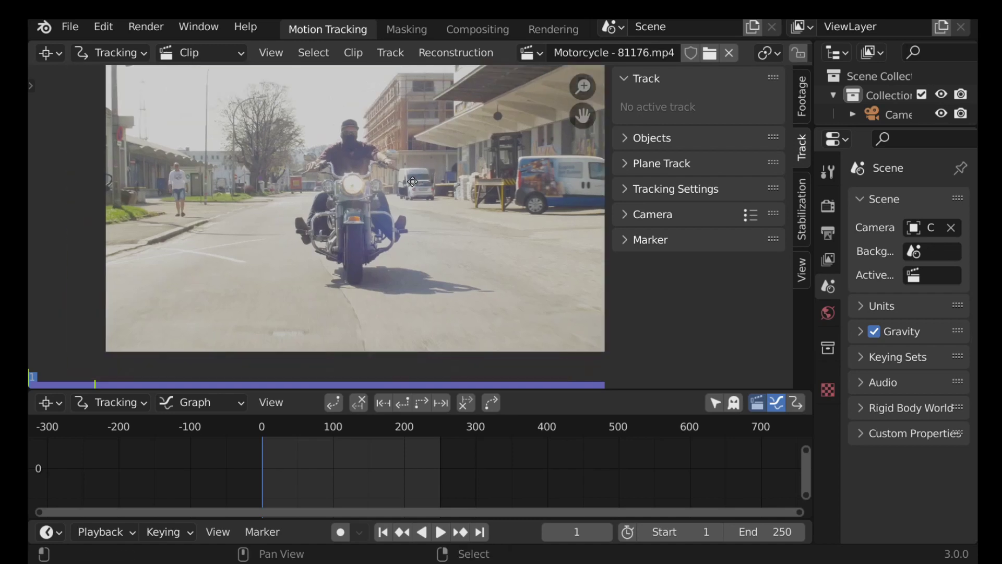
key("t")
left_click(62, 143)
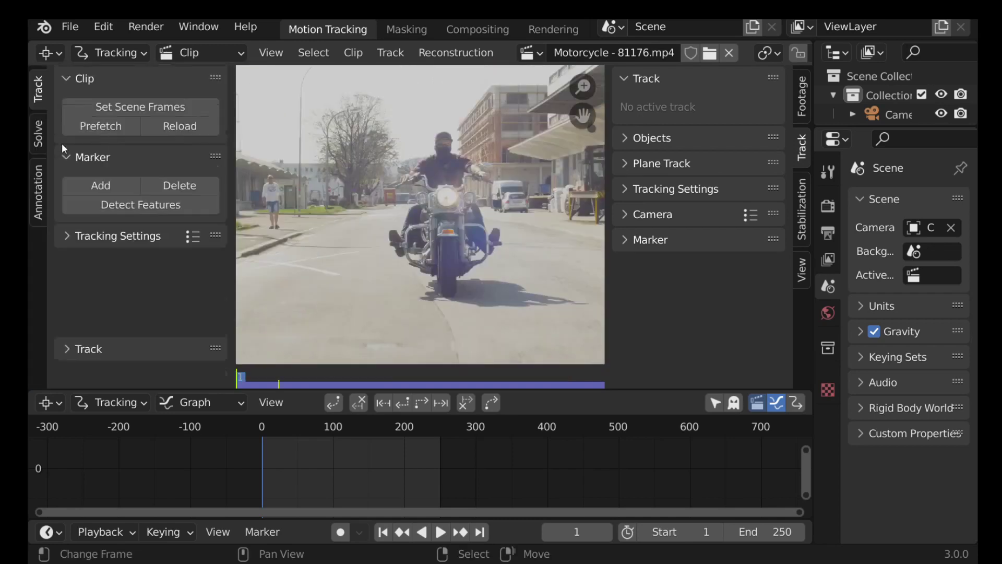
Place a tracking marker on the motorcycle and enlarge its pattern area.
left_click(112, 186)
key("t")
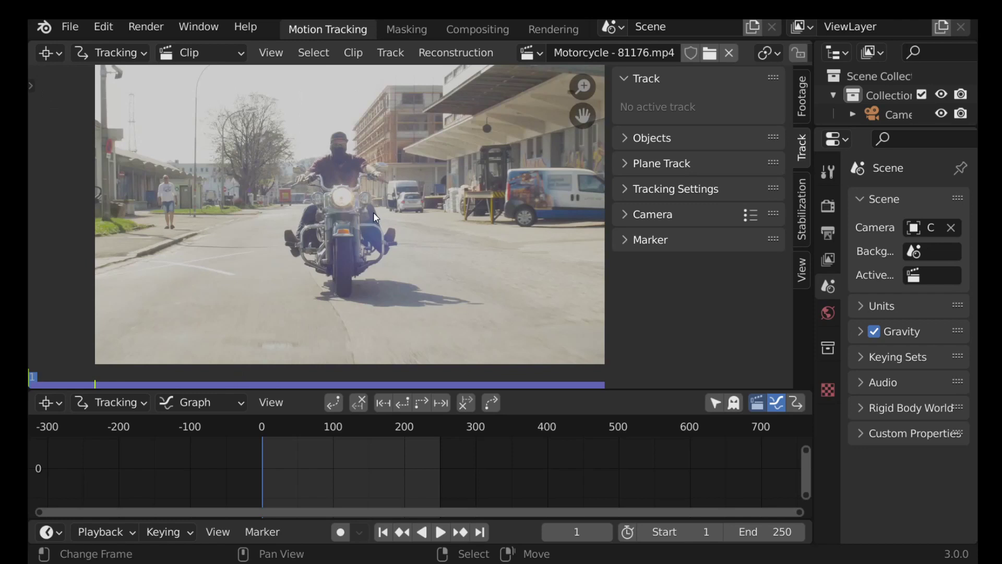
left_click(322, 229)
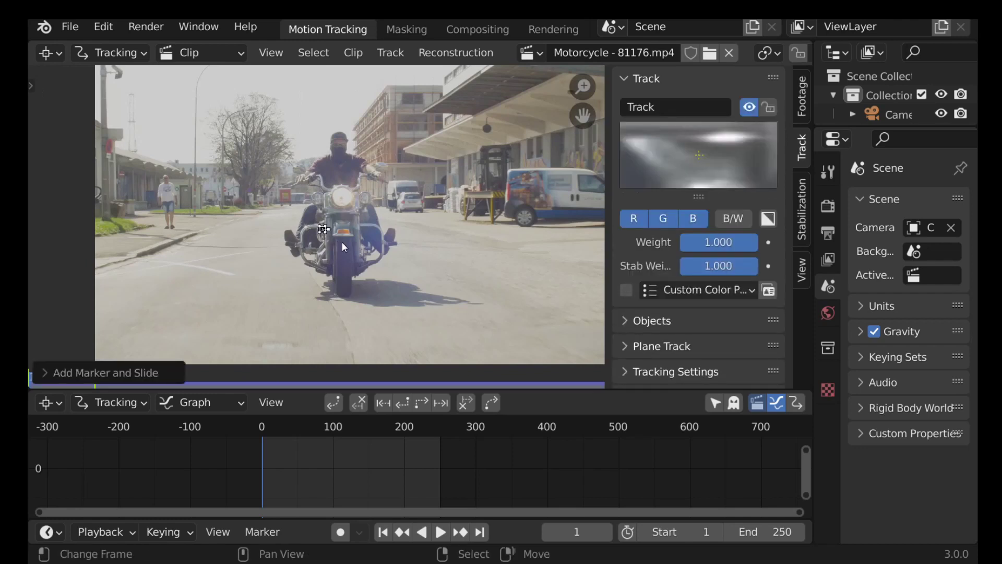
key("s")
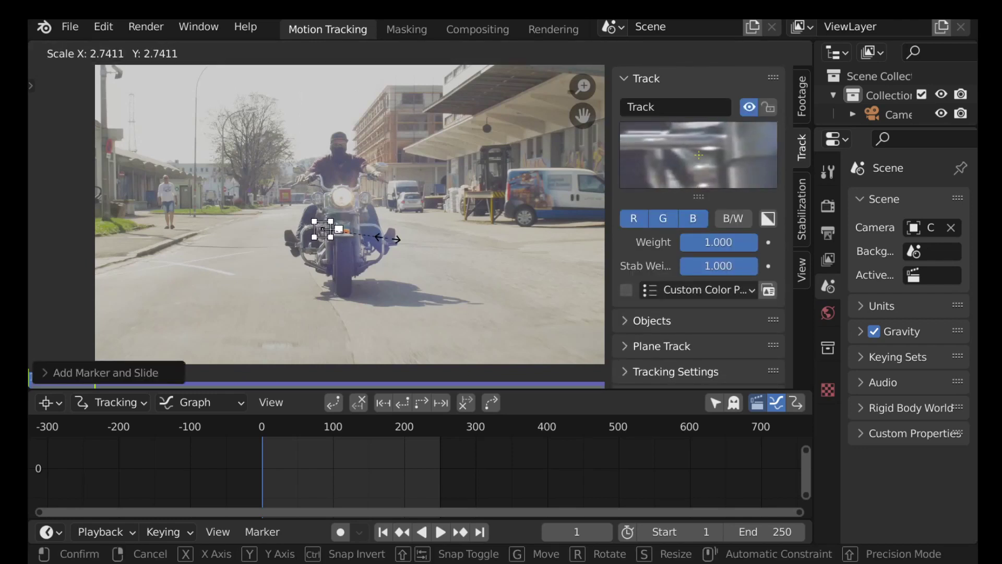
left_click(346, 240)
scroll(346, 240, "up", 3)
scroll(345, 237, "up", 2)
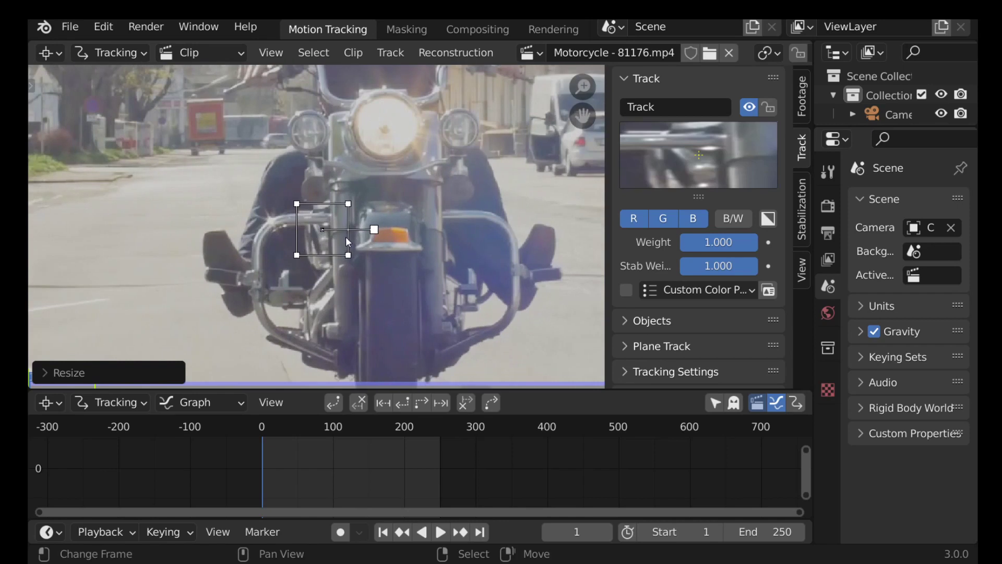
Shrink the marker's search area, move it to the lower front, and reduce its size.
key("alt")
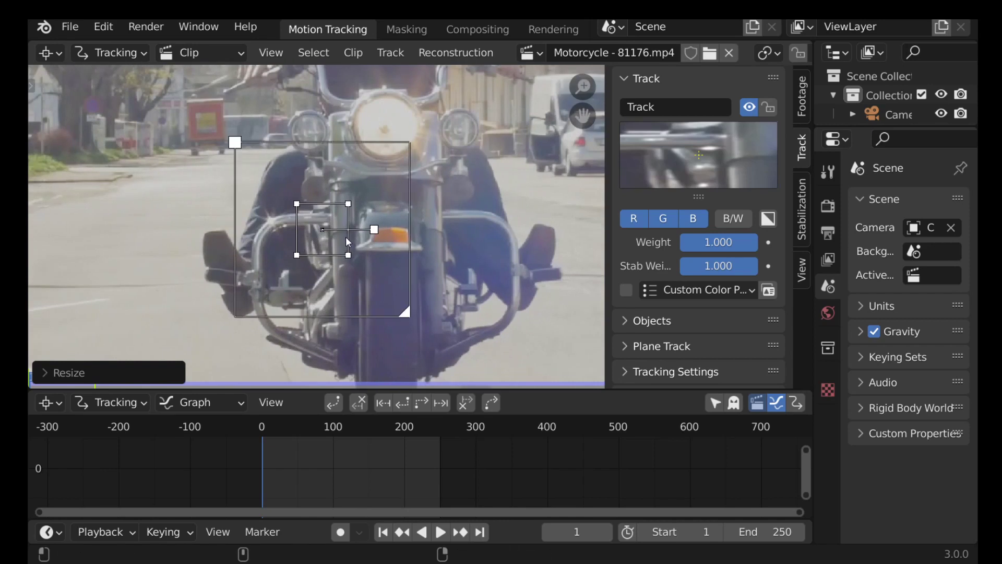
left_click_drag(405, 315, 386, 293)
middle_click_drag(371, 312, 368, 295)
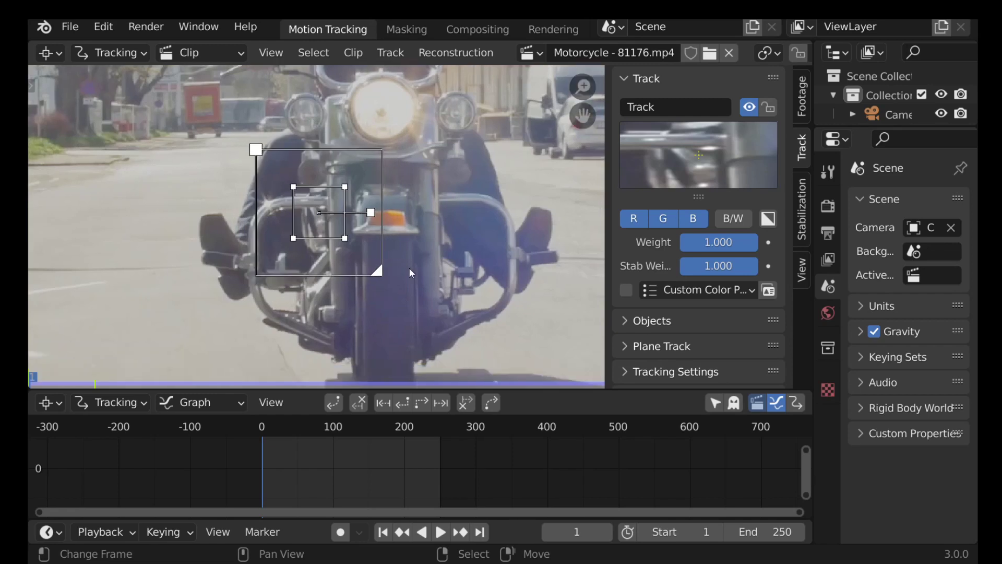
key("g")
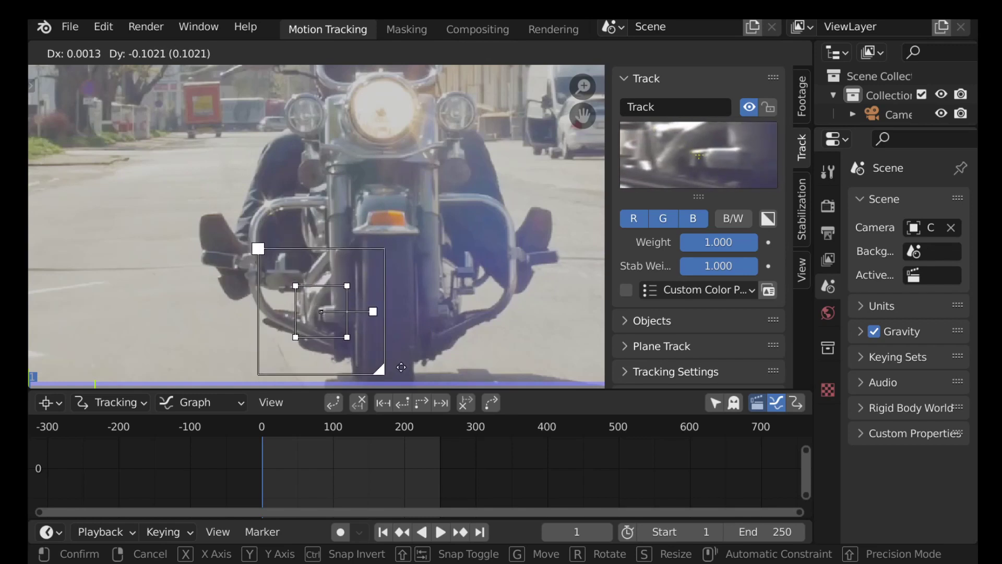
left_click(403, 368)
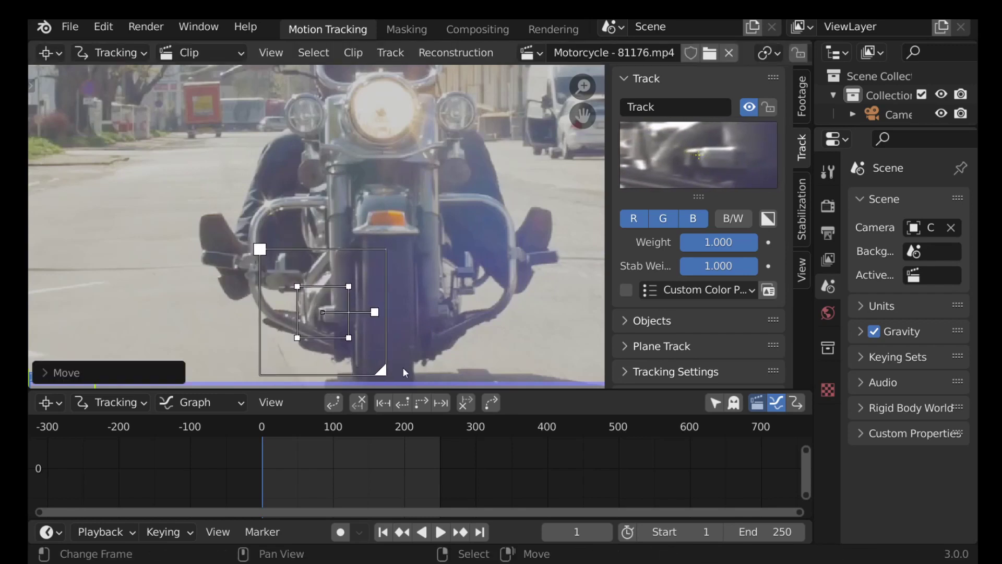
key("s")
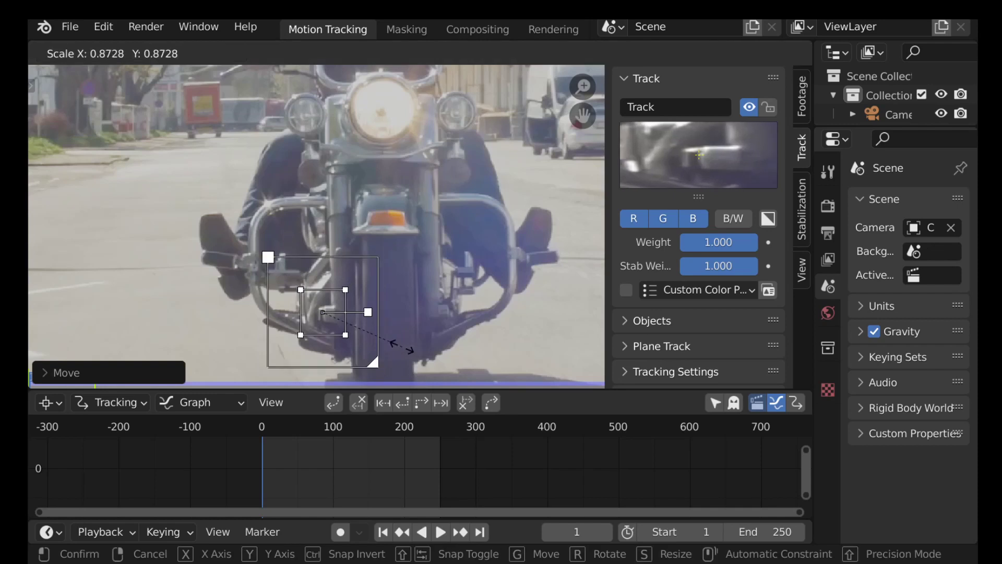
left_click(358, 335)
Track the marker forward through frames 1–250.
key("Home")
scroll(358, 274, "up", 1)
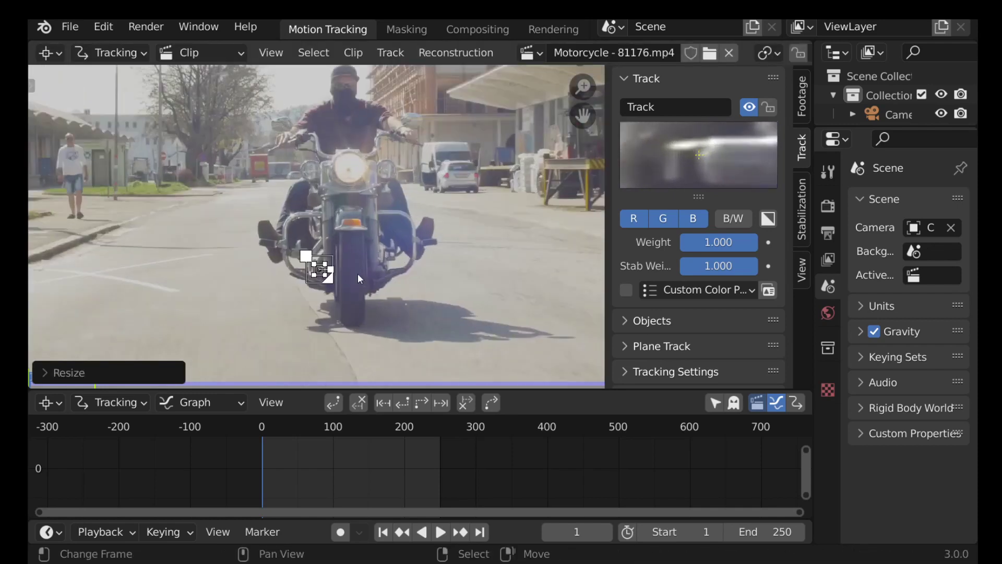
left_click(426, 405)
Review the track's motion curves, rewind to frame 1, and open the tracking/mask mode list.
left_click_drag(417, 472, 363, 471)
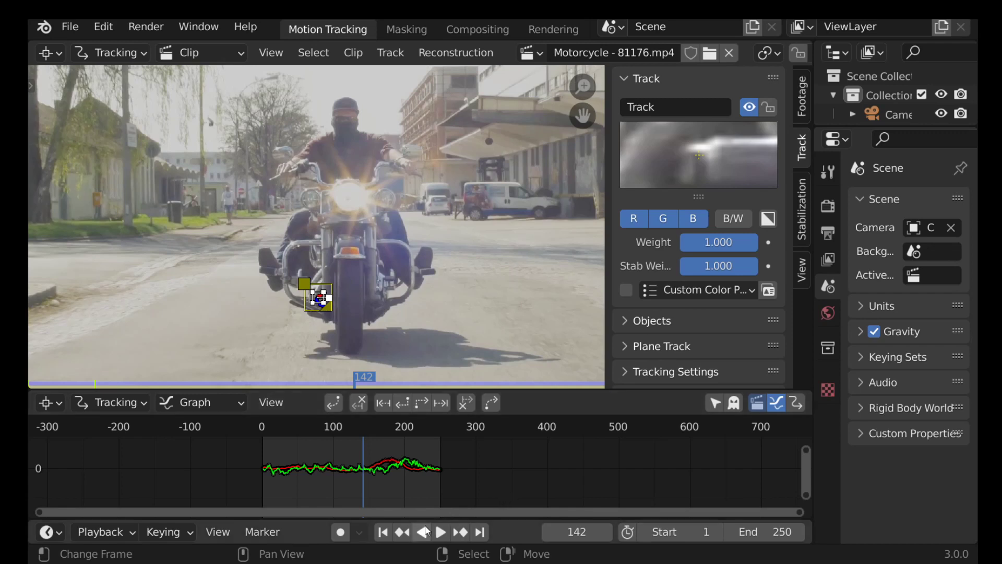
left_click(384, 532)
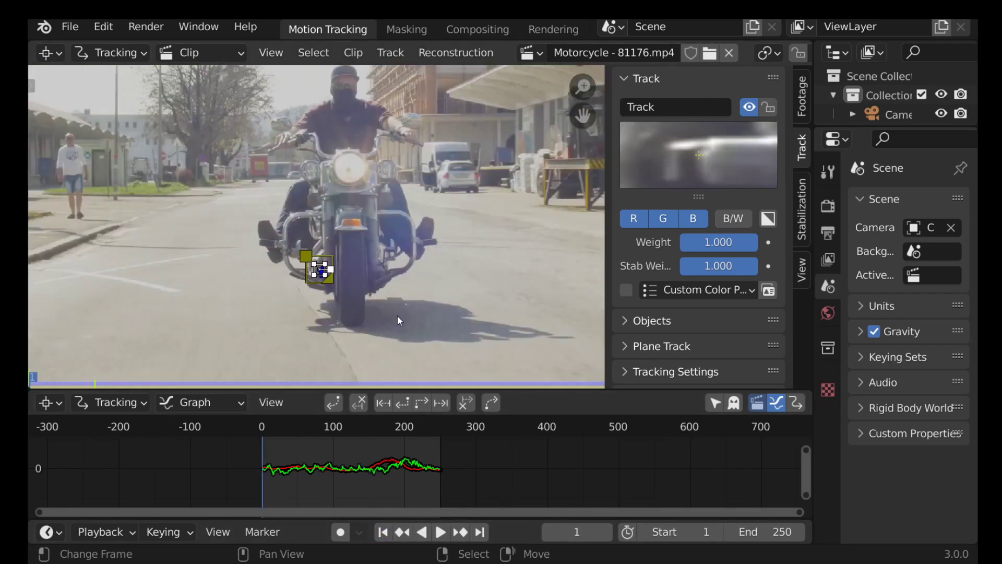
left_click(107, 53)
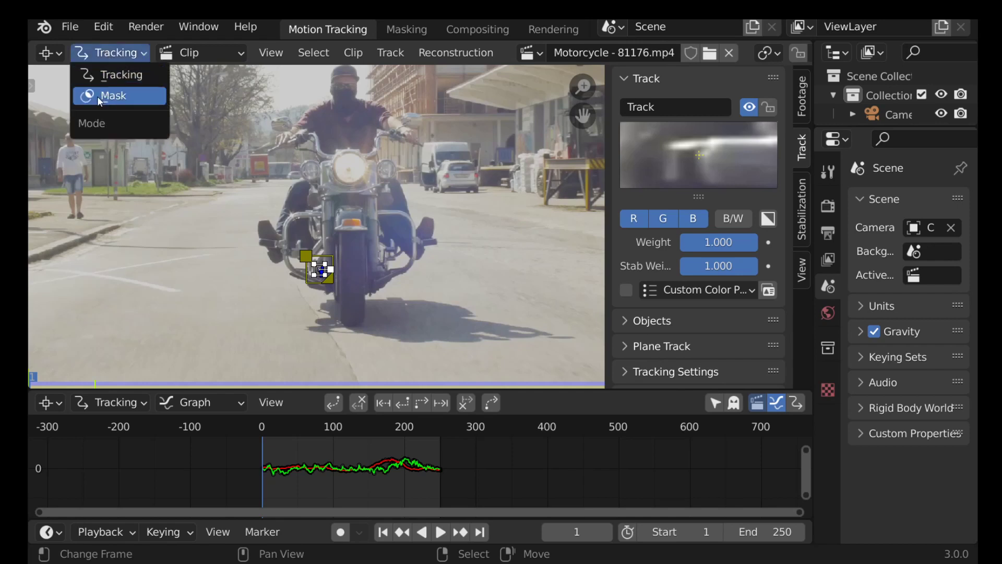
Switch the clip editor to Mask mode and create a new mask named 'Clone'.
left_click(158, 96)
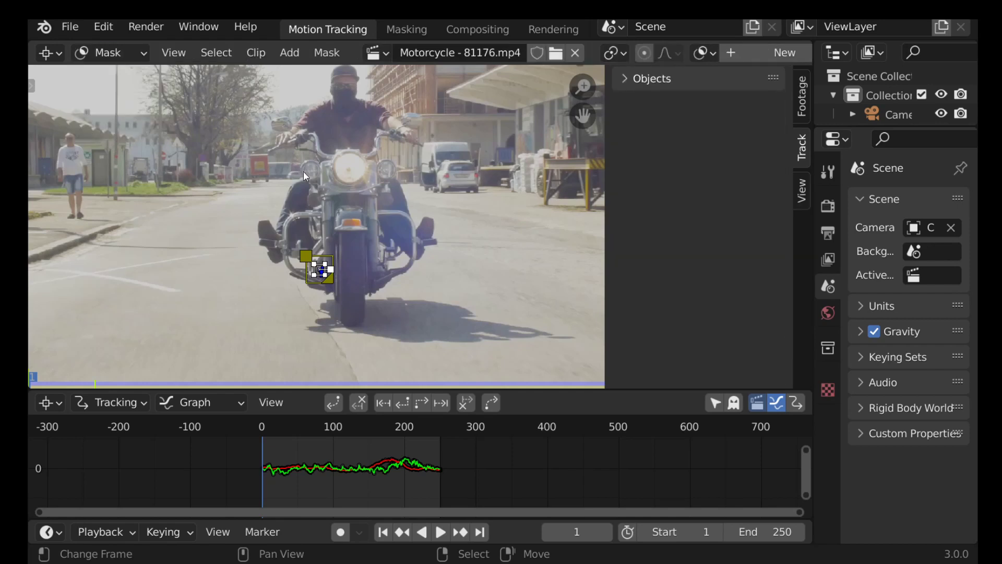
key("Tab")
key("Tab")
key("Tab")
key("Tab")
scroll(678, 49, "down", 5)
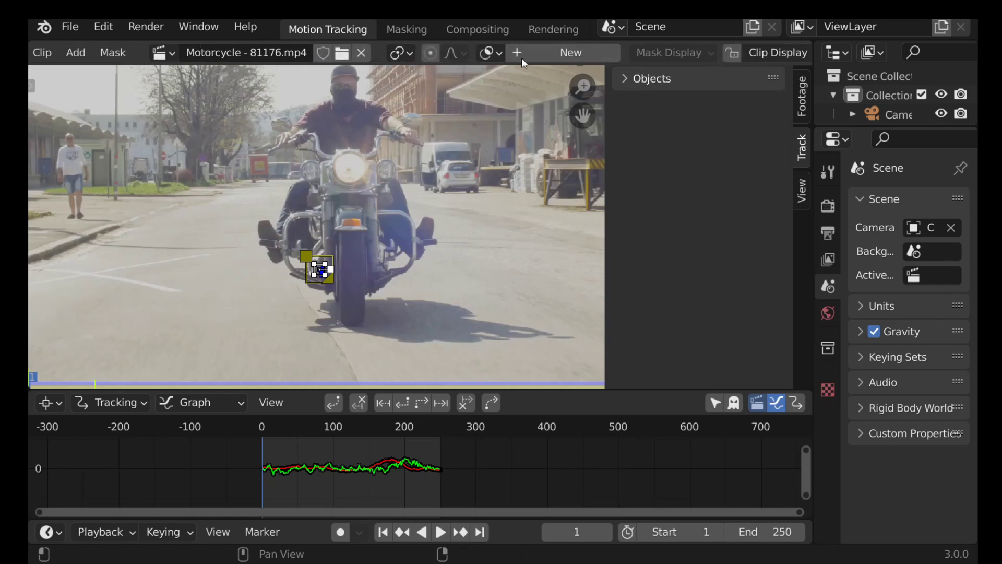
left_click(568, 52)
left_click(564, 53)
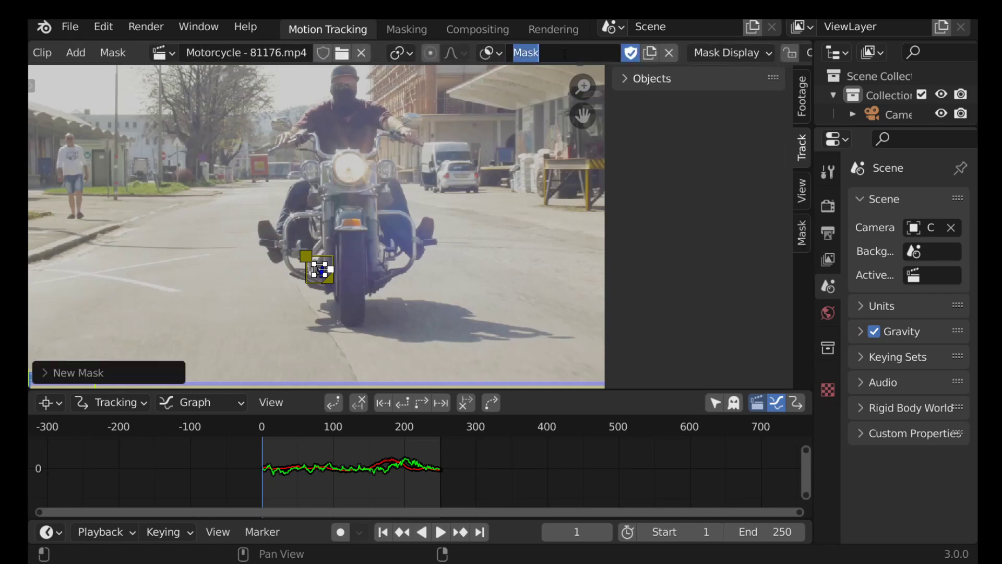
type("Clone")
key("Return")
scroll(317, 260, "up", 3)
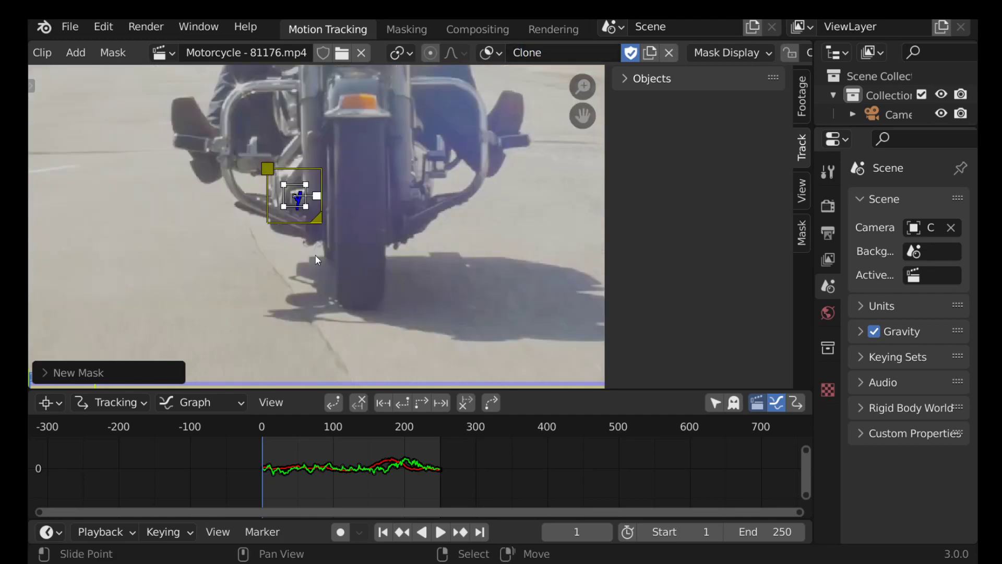
Draw a closed six-point mask around the road area under the front wheel.
left_click(315, 250, "ctrl")
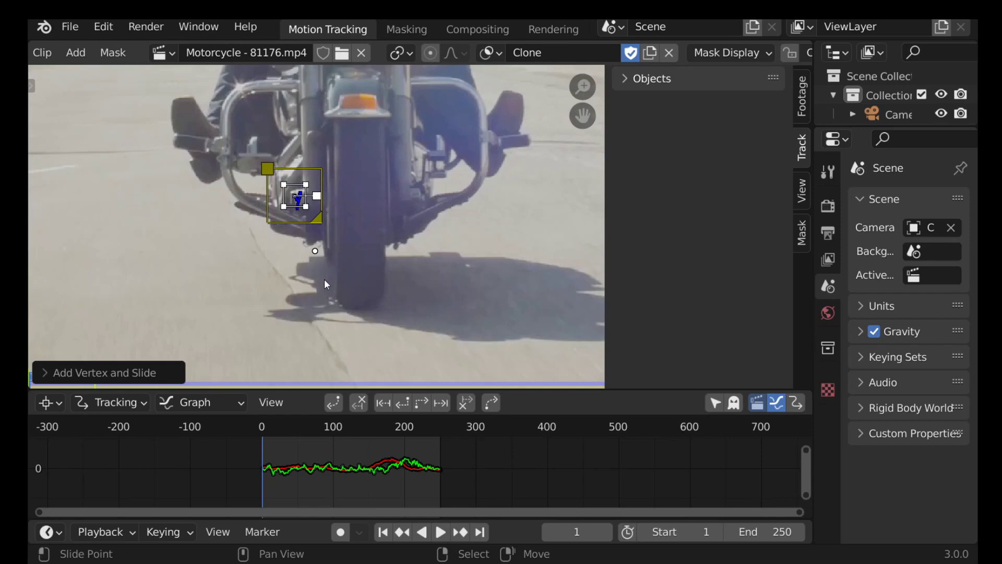
left_click(330, 295, "ctrl")
left_click(343, 311, "ctrl")
left_click(382, 310, "ctrl")
left_click(394, 287, "ctrl")
left_click(393, 299)
key("alt+c")
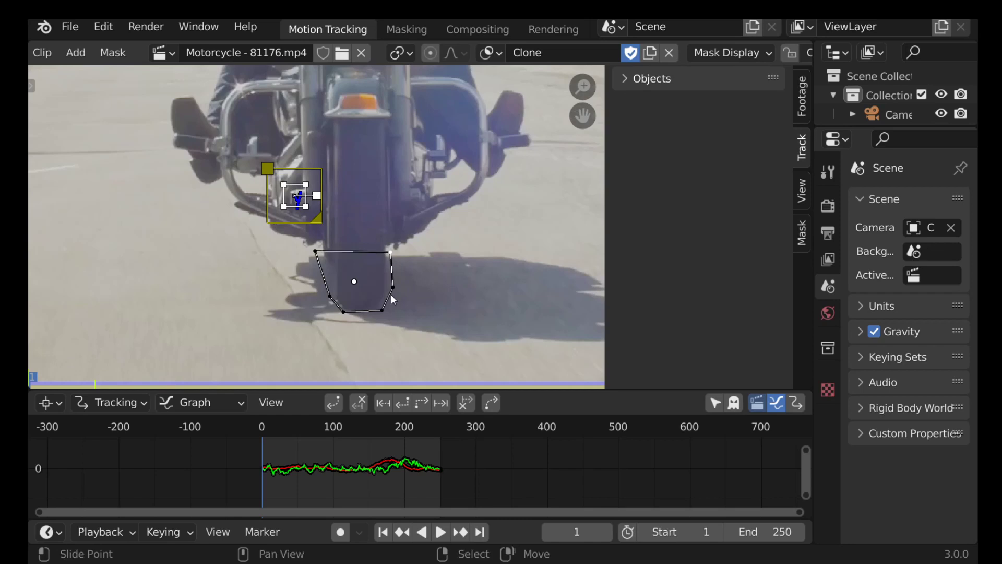
scroll(358, 280, "up", 1)
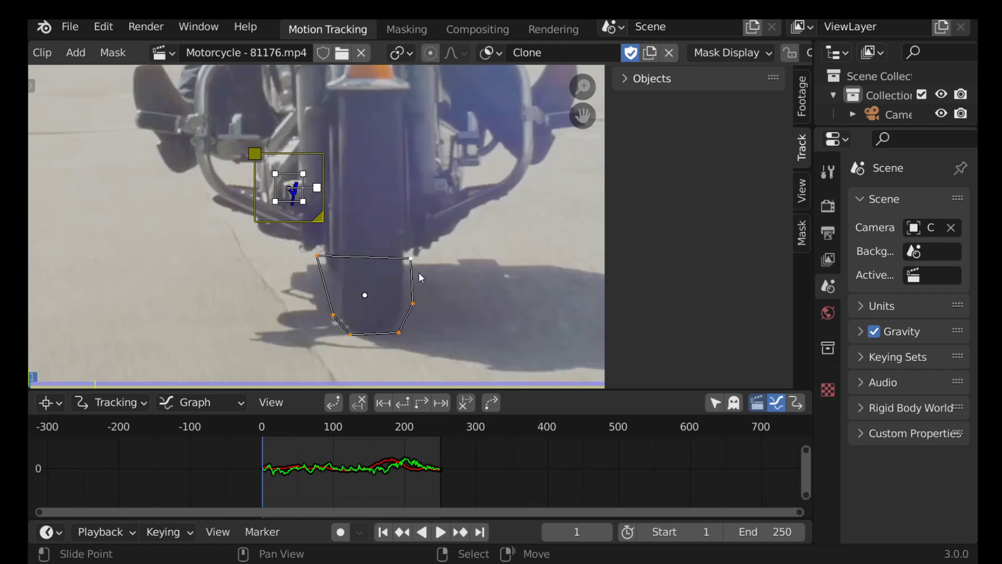
key("ctrl")
Enable Auto Keying at frame 1 and reposition the mask to key its shape.
left_click_drag(258, 469, 341, 471)
middle_click_drag(442, 334, 417, 290)
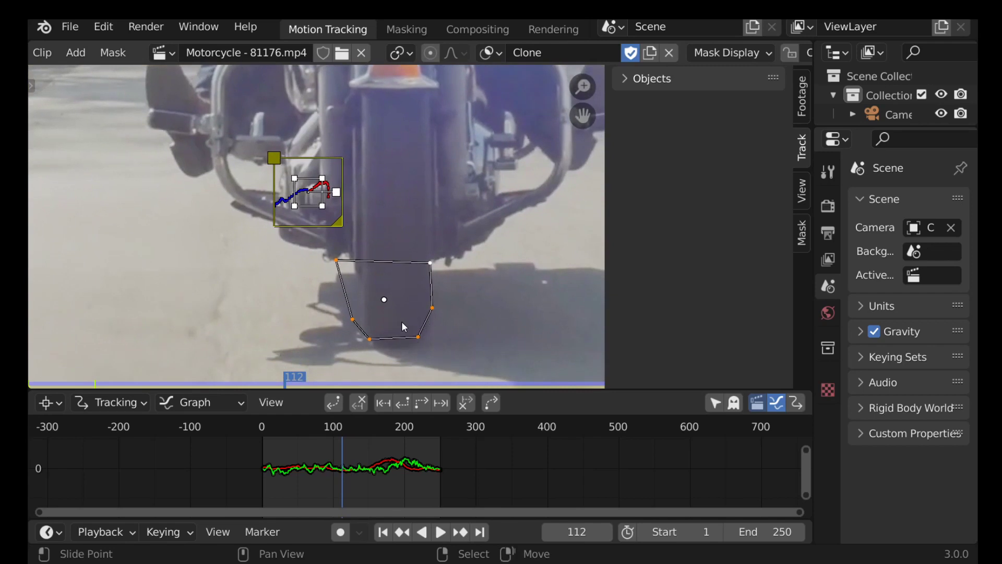
left_click(386, 531)
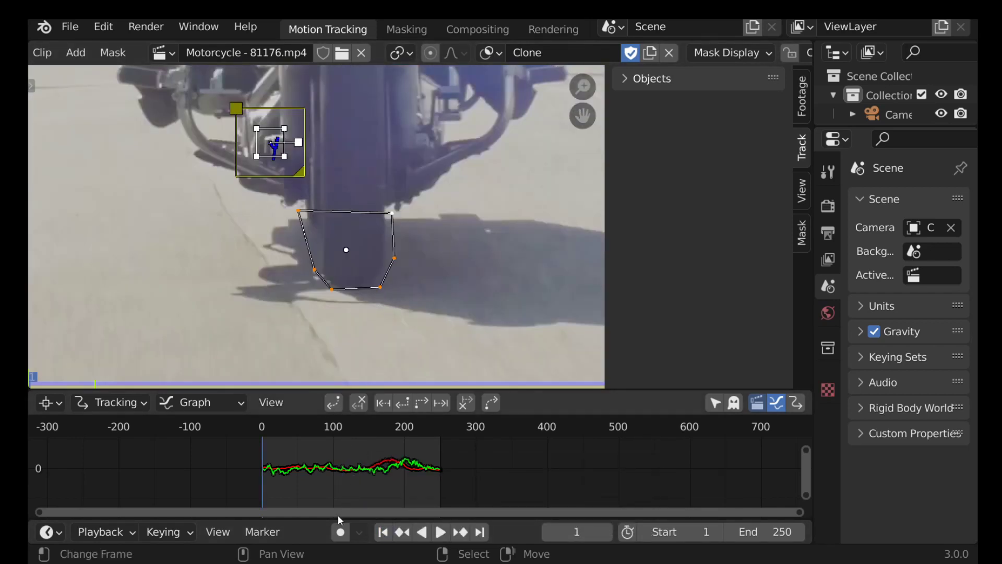
left_click(341, 532)
key("g")
left_click(321, 225)
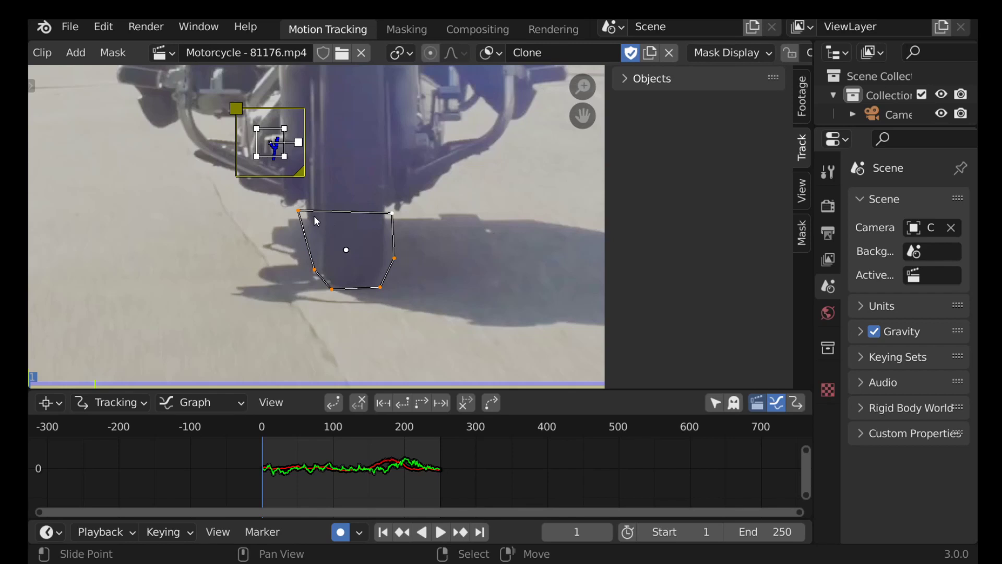
key("g")
left_click(314, 215)
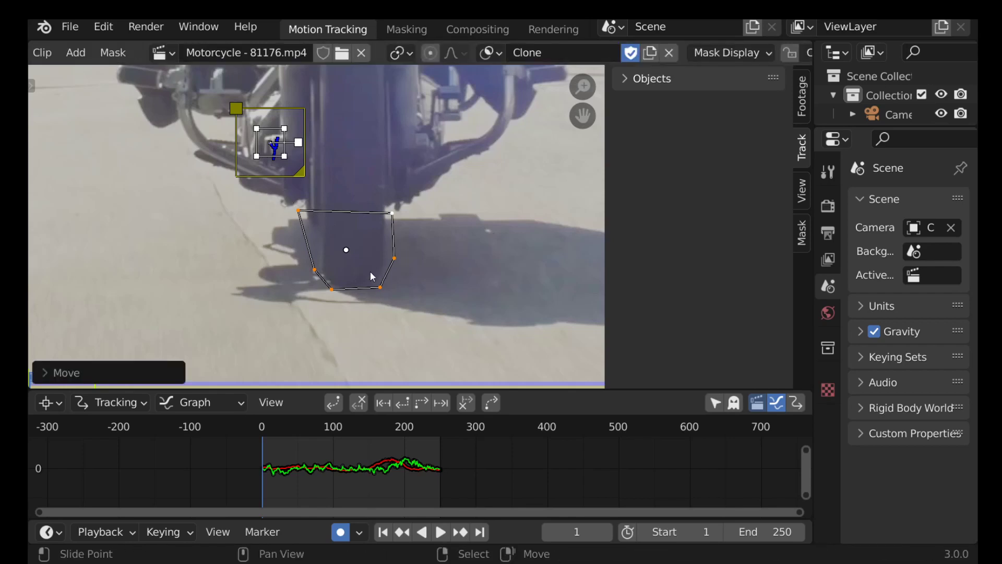
At a later frame, adjust the mask's bottom, right and top-left points to follow the tyre.
key("ctrl+t")
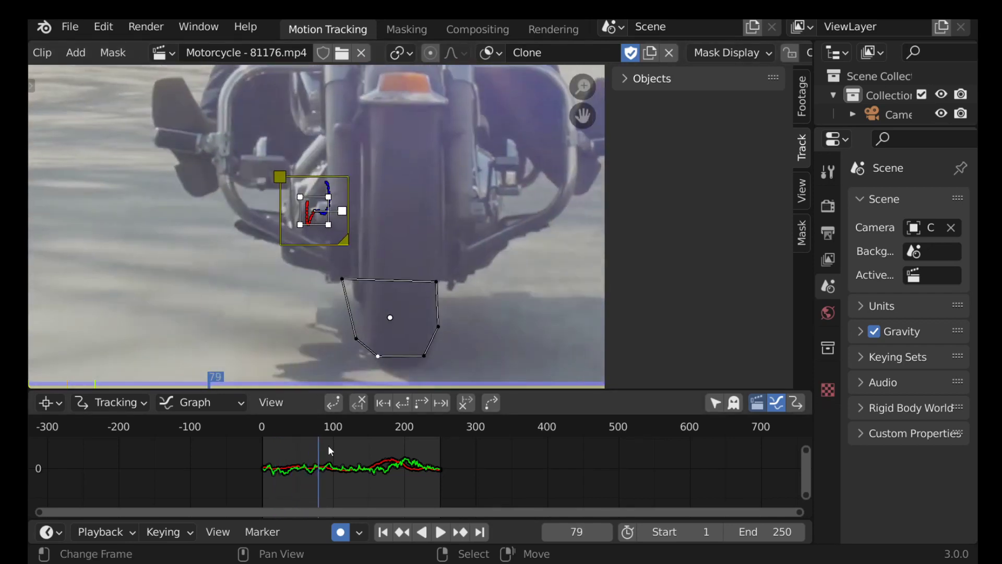
left_click_drag(395, 368, 395, 370)
left_click_drag(437, 326, 443, 330)
left_click_drag(437, 282, 443, 283)
left_click_drag(342, 279, 345, 281)
Check the animated mask across frames, rewind to frame 1, and open the Compositing workspace.
key("Up")
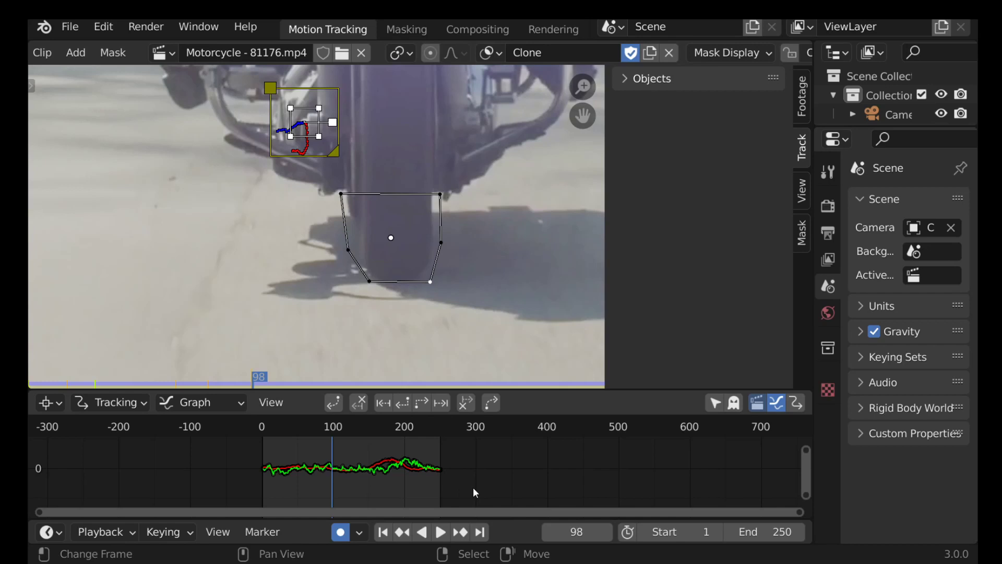
left_click_drag(337, 471, 349, 473)
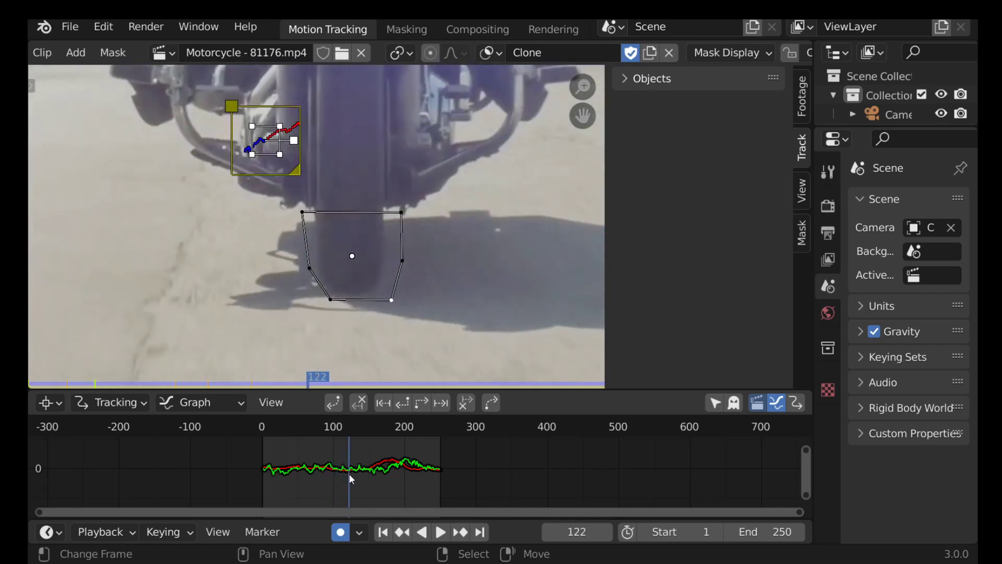
left_click(382, 532)
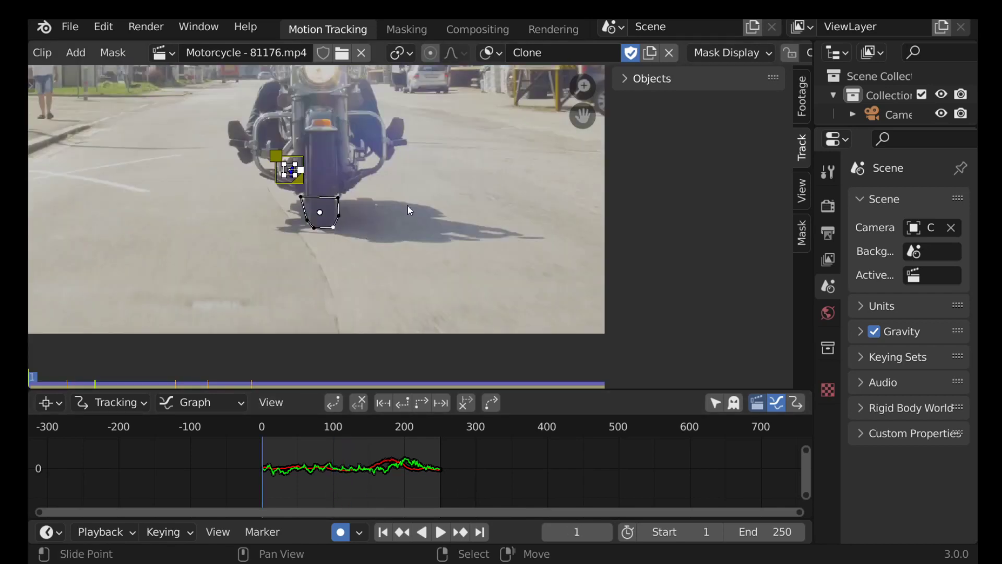
left_click(477, 37)
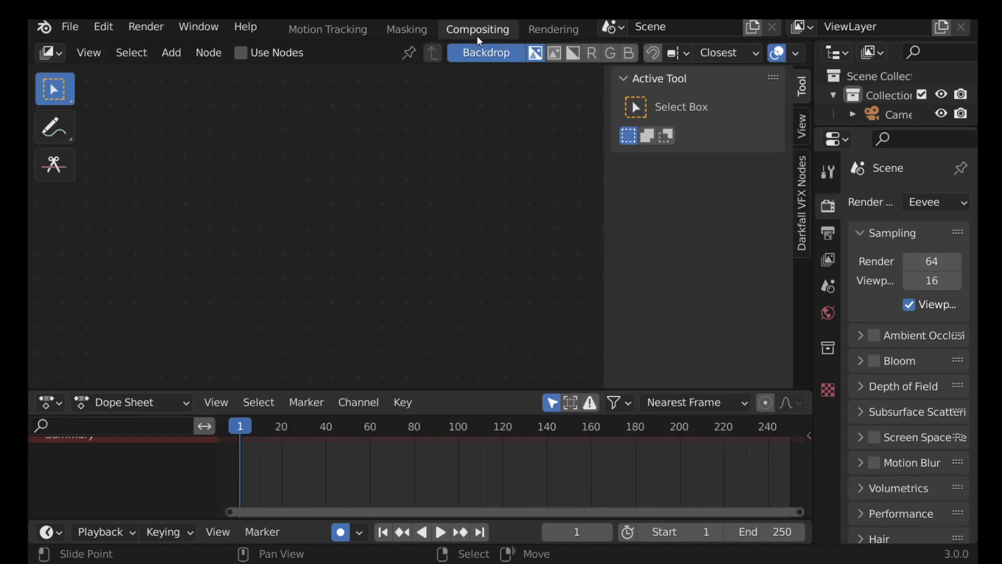
Enable Use Nodes and delete the Render Layers node.
left_click(241, 52)
scroll(274, 142, "down", 3)
left_click_drag(273, 142, 245, 149)
key("x")
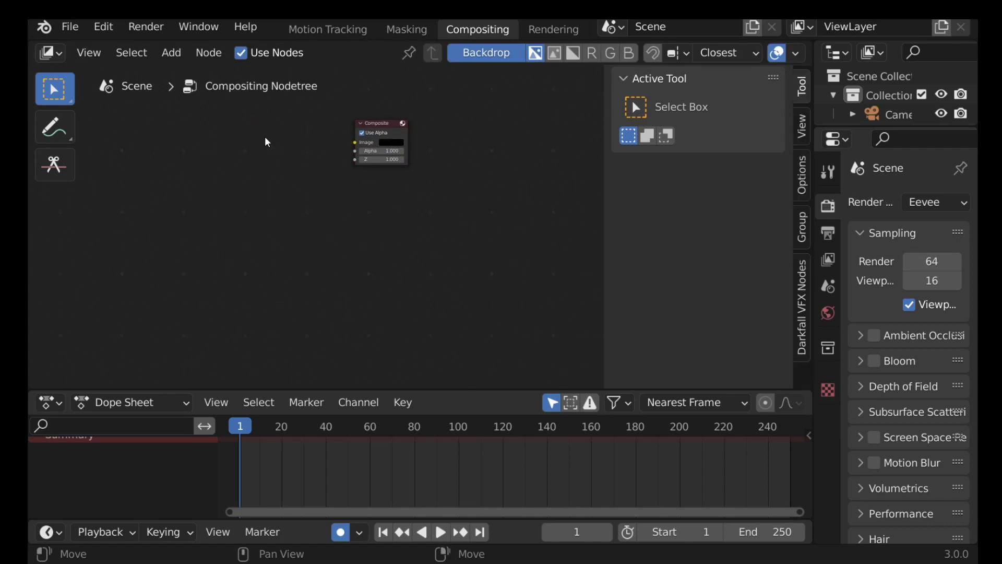
Add a Movie Clip node loaded with Motorcycle - 81176.mp4.
key("shift+a")
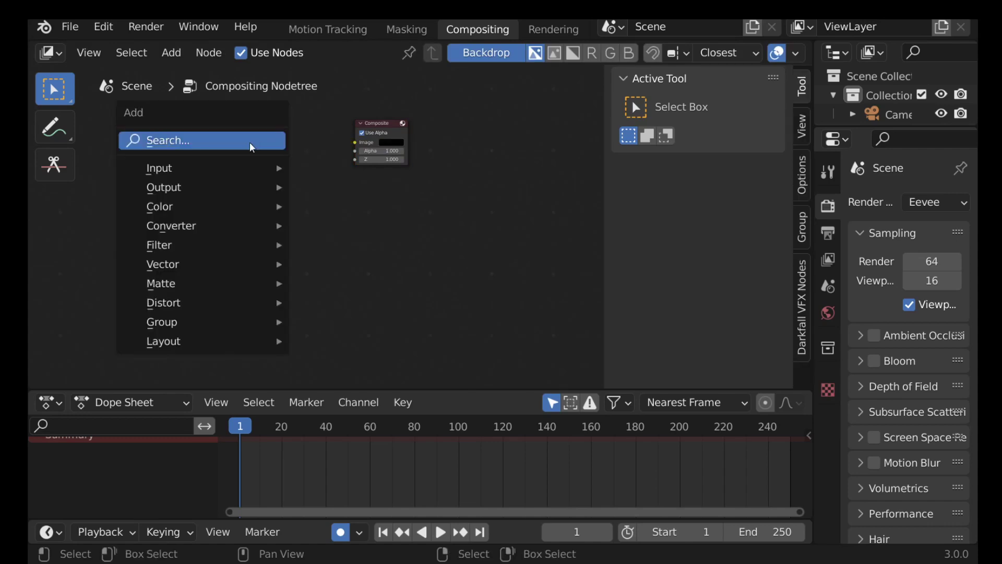
mouse_move(208, 168)
left_click(371, 224)
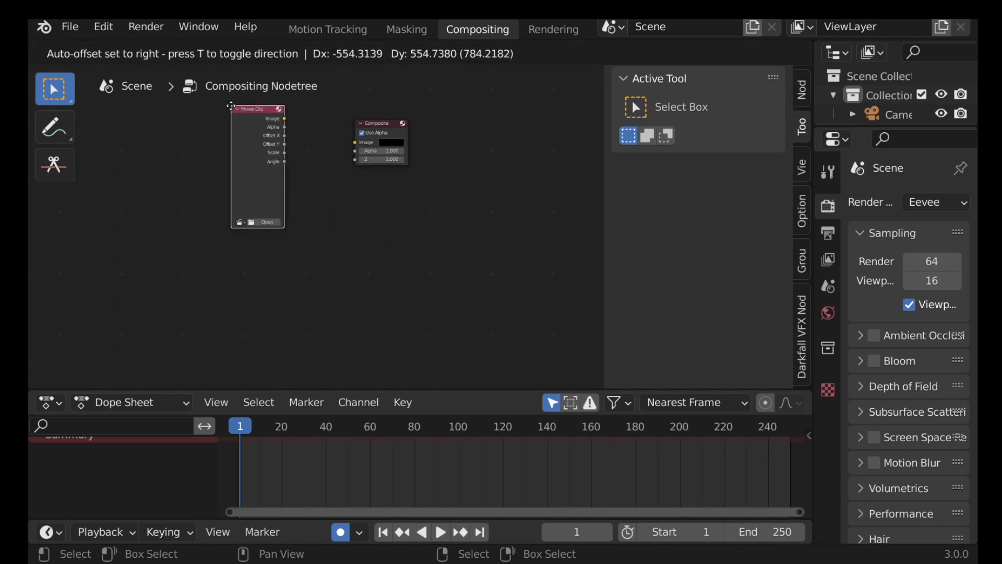
left_click(349, 140)
scroll(318, 157, "up", 3)
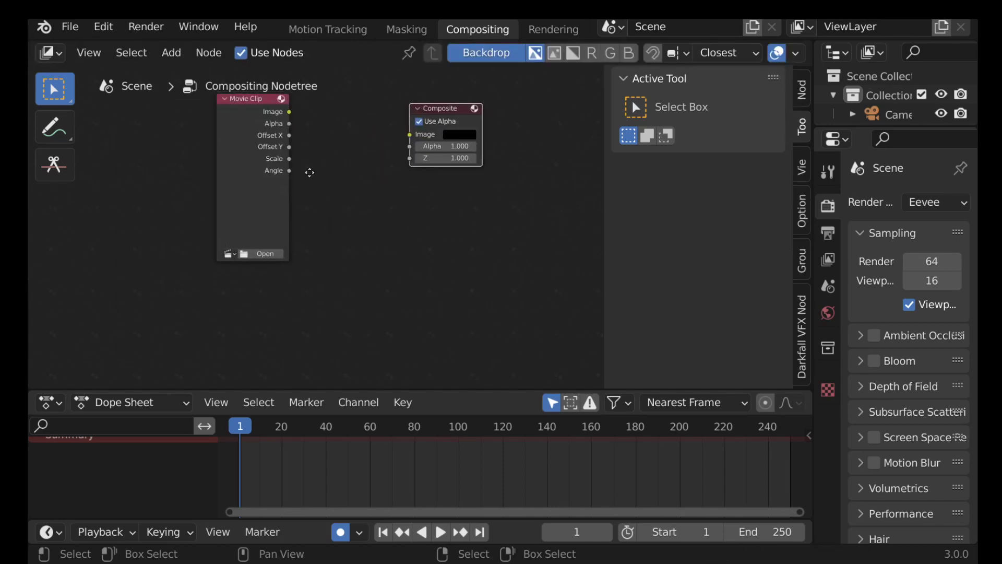
scroll(332, 207, "up", 1)
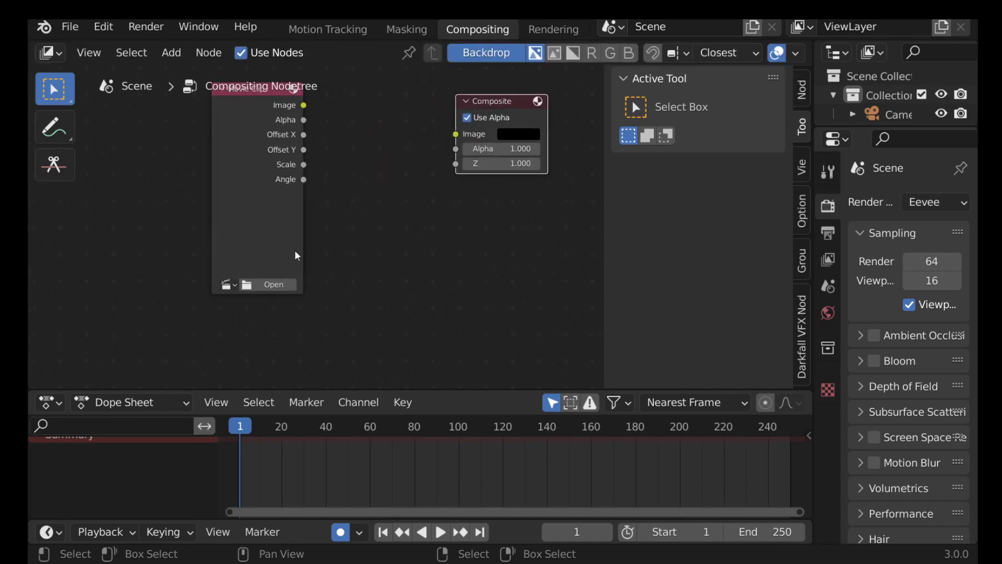
left_click(228, 285)
left_click(256, 308)
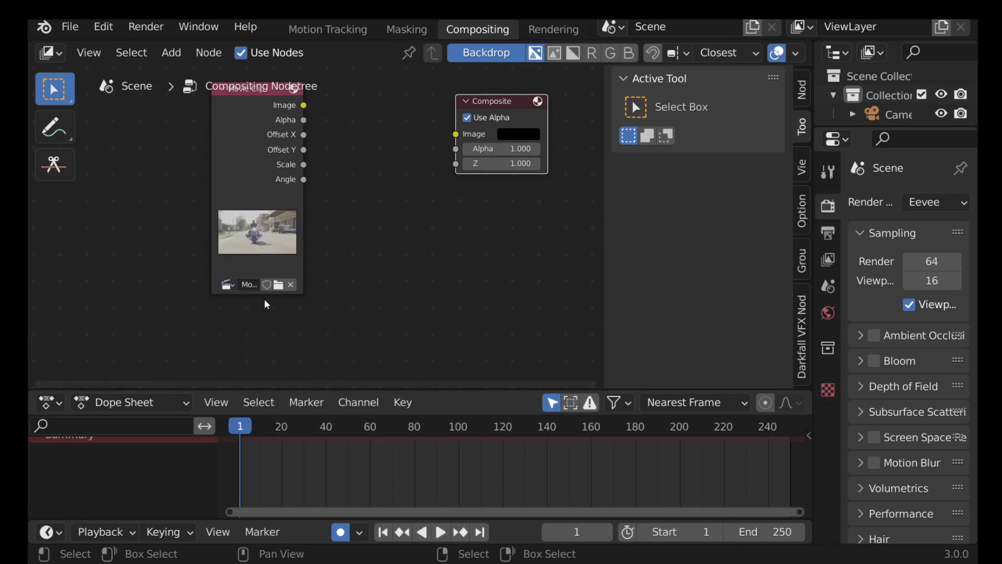
key("Home")
key("Home")
Connect the clip's Image to Composite and add a Viewer node showing the clip.
left_click_drag(249, 164, 402, 199)
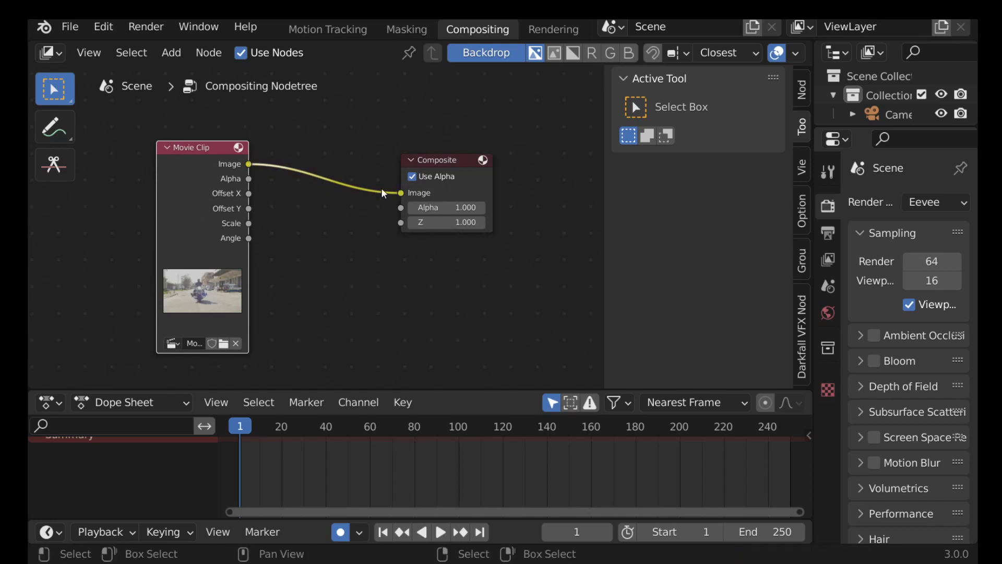
scroll(332, 180, "down", 2)
left_click_drag(224, 184, 206, 162)
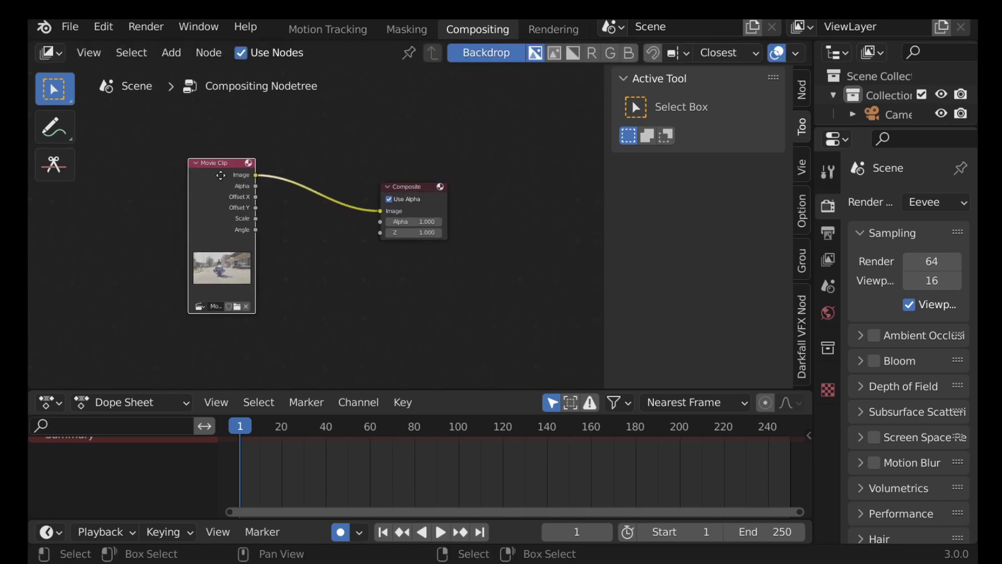
key("Home")
key("ctrl")
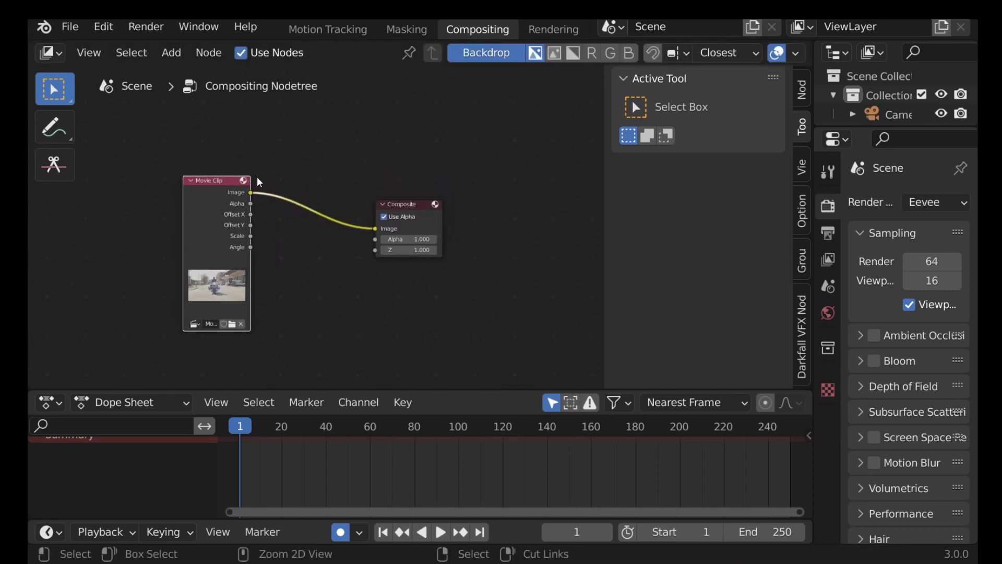
left_click(214, 186, "ctrl+shift")
left_click_drag(212, 184, 188, 184)
Frame the node tree, hide the toolbar, and move the Viewer node down.
key("Home")
left_click_drag(338, 124, 381, 141)
key("t")
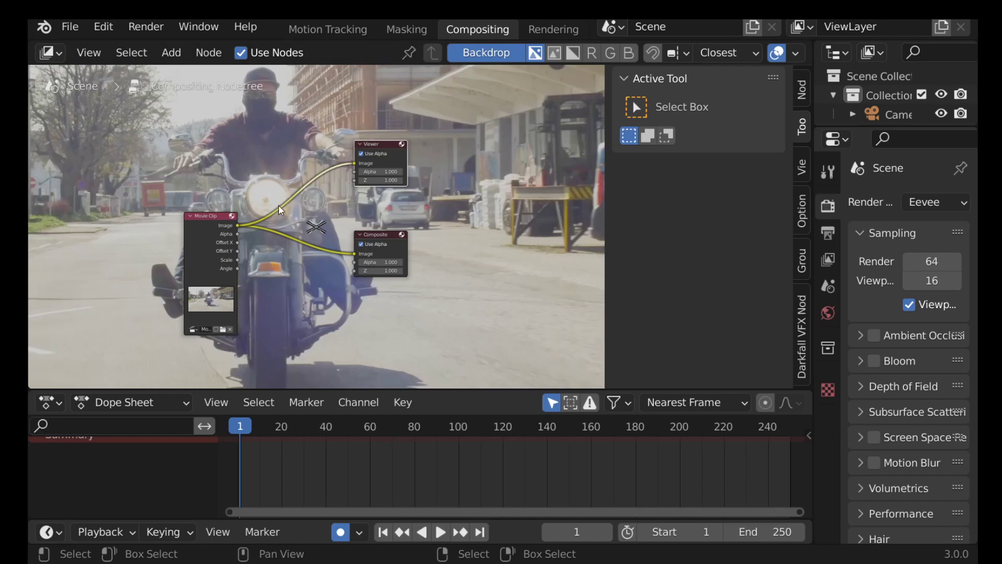
key("Home")
left_click_drag(375, 168, 375, 192)
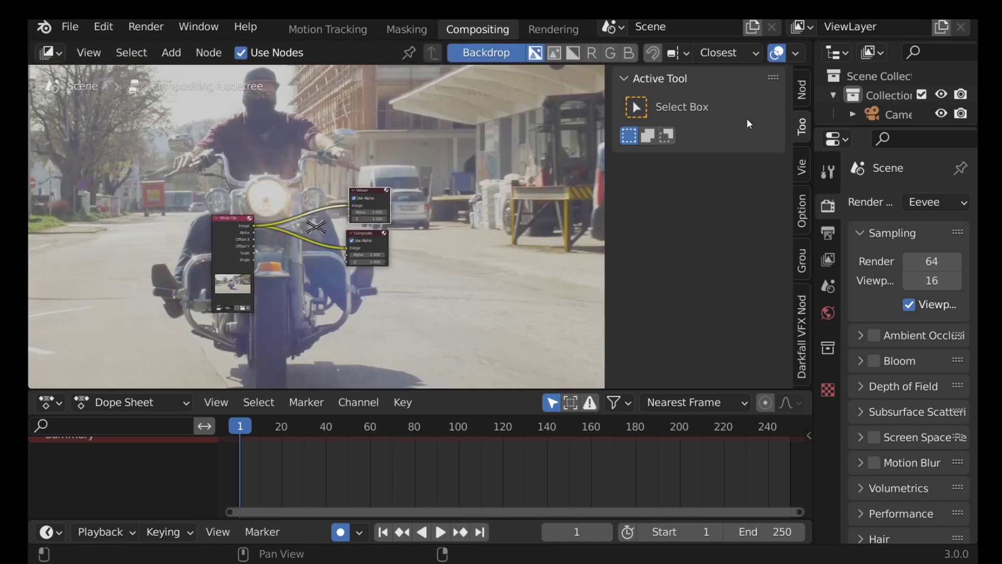
Fit the footage backdrop to the view, rescale the nodes, and show the Darkfall VFX Nodes panels.
left_click(802, 166)
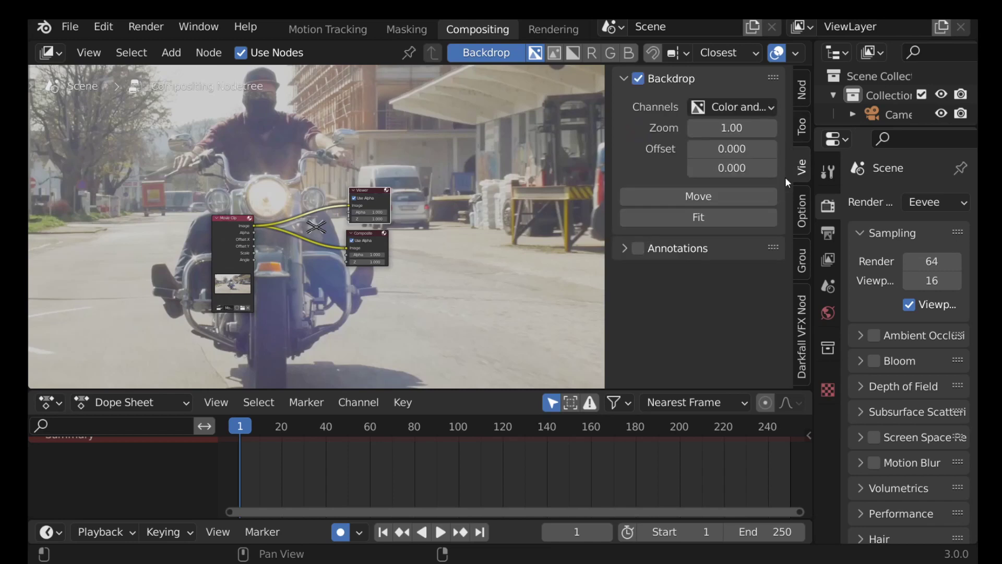
left_click(656, 216)
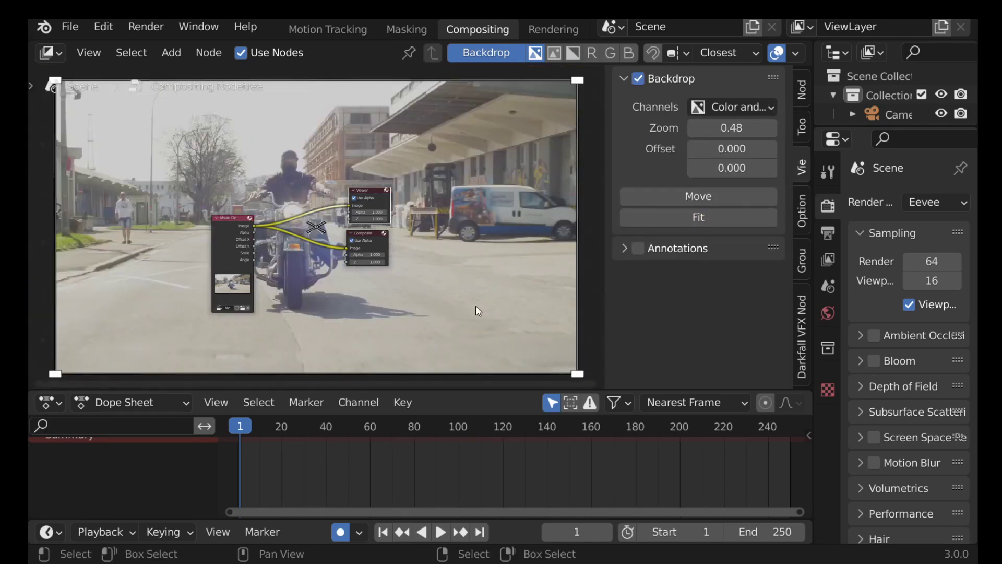
key("s")
left_click(512, 227)
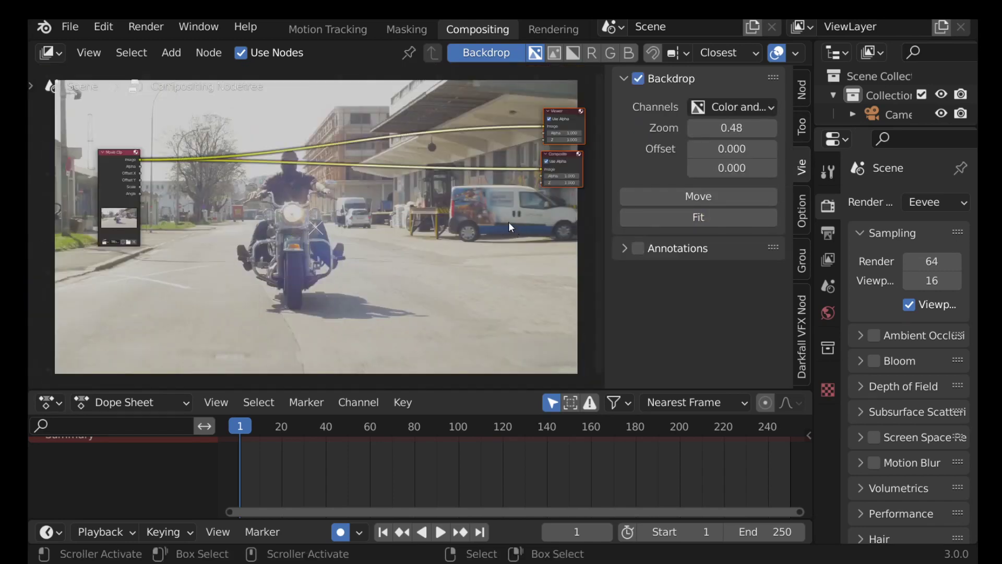
key("ctrl+z")
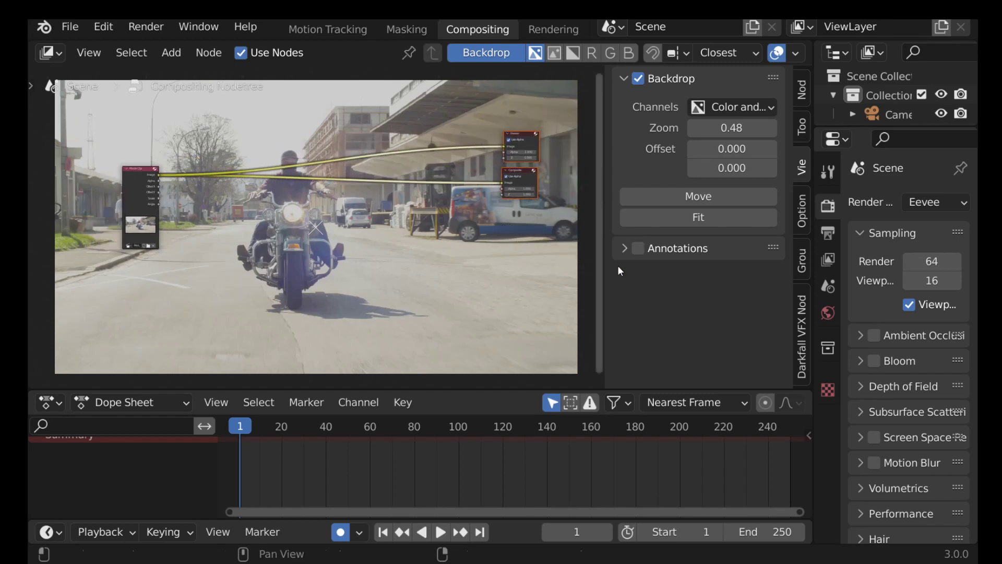
left_click(802, 326)
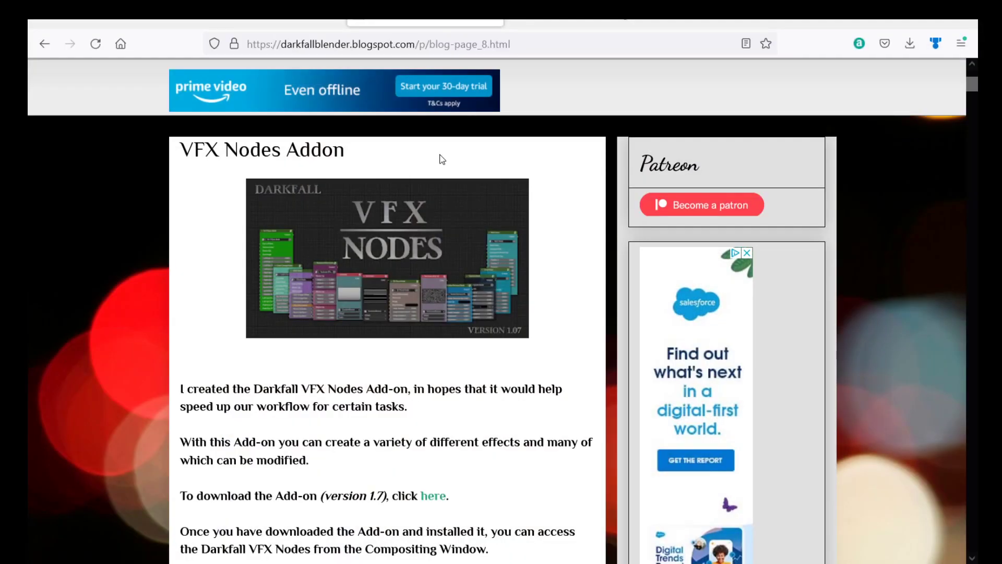
Read the Darkfall VFX Nodes blog down to the Eye Color Change example, then return to Blender.
scroll(442, 160, "down", 5)
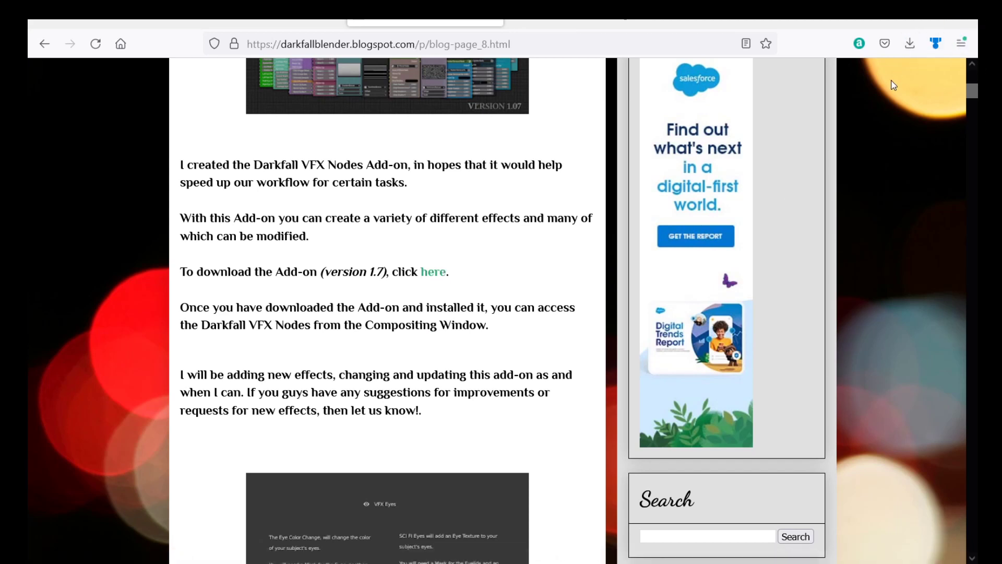
scroll(893, 85, "up", 3)
left_click_drag(973, 82, 972, 108)
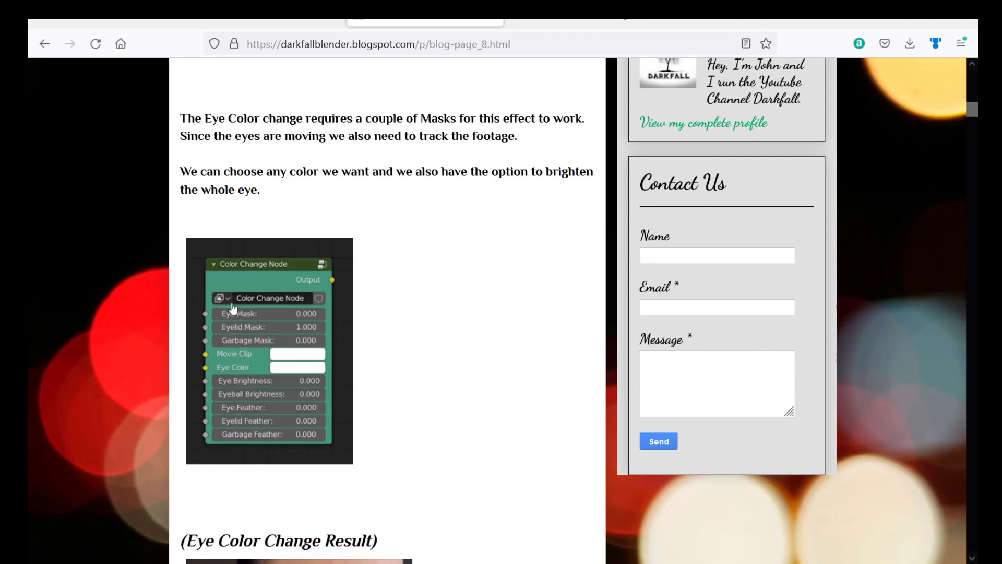
left_click_drag(976, 117, 972, 203)
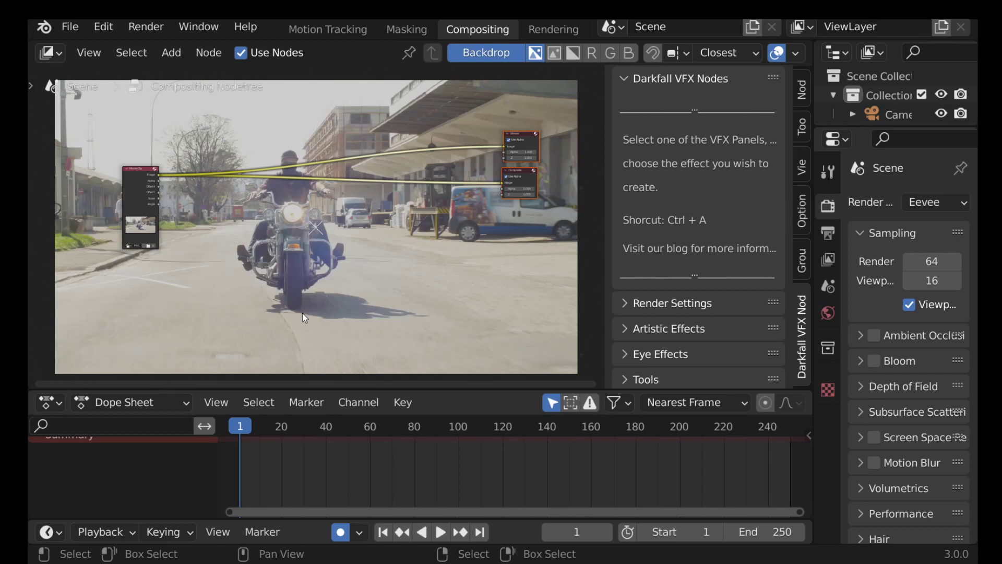
Add a Clone Node from the Darkfall sidebar's Tools > Clone Node category.
scroll(685, 258, "down", 1)
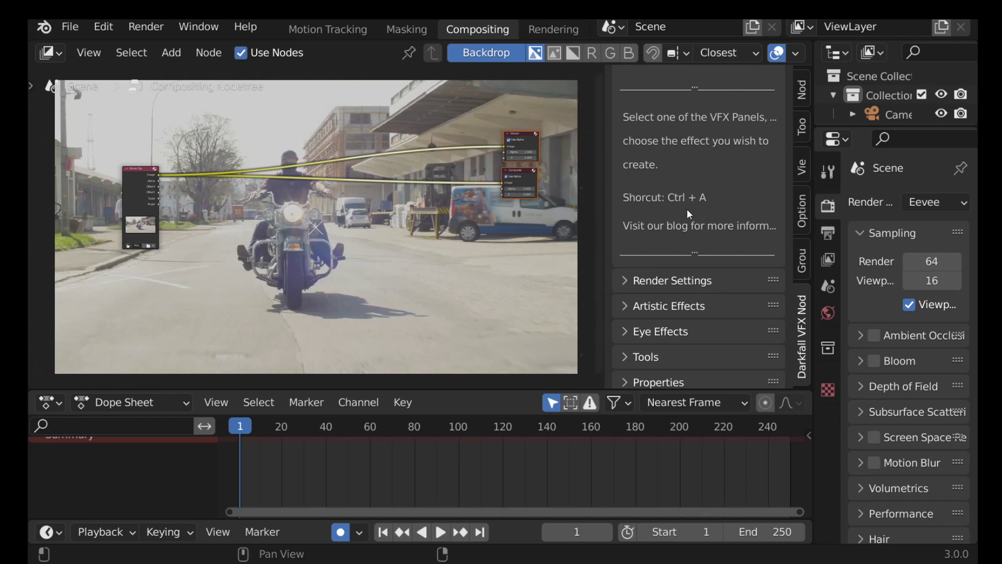
scroll(678, 240, "down", 1)
left_click(645, 301)
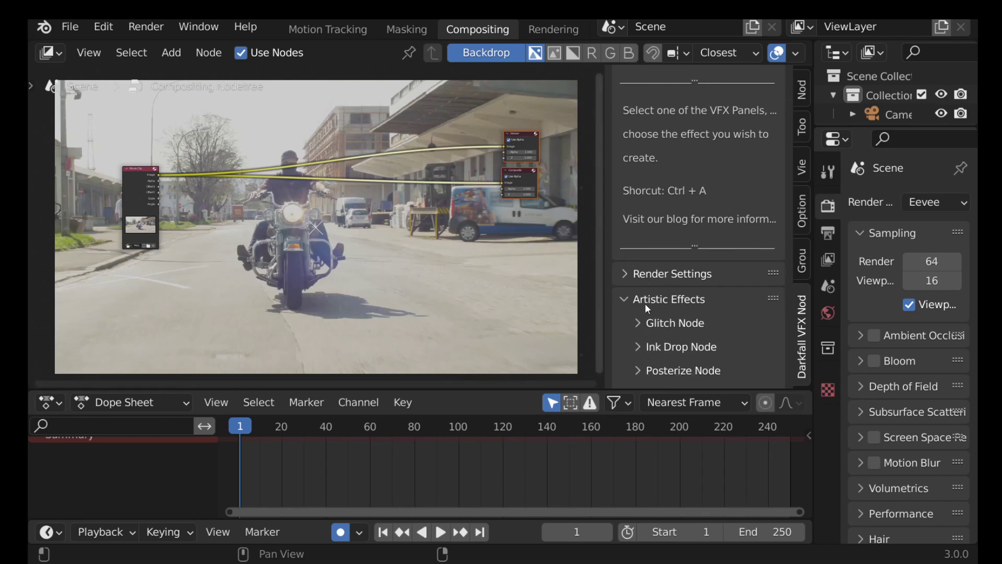
scroll(645, 323, "down", 4)
left_click(647, 356)
scroll(651, 345, "down", 8)
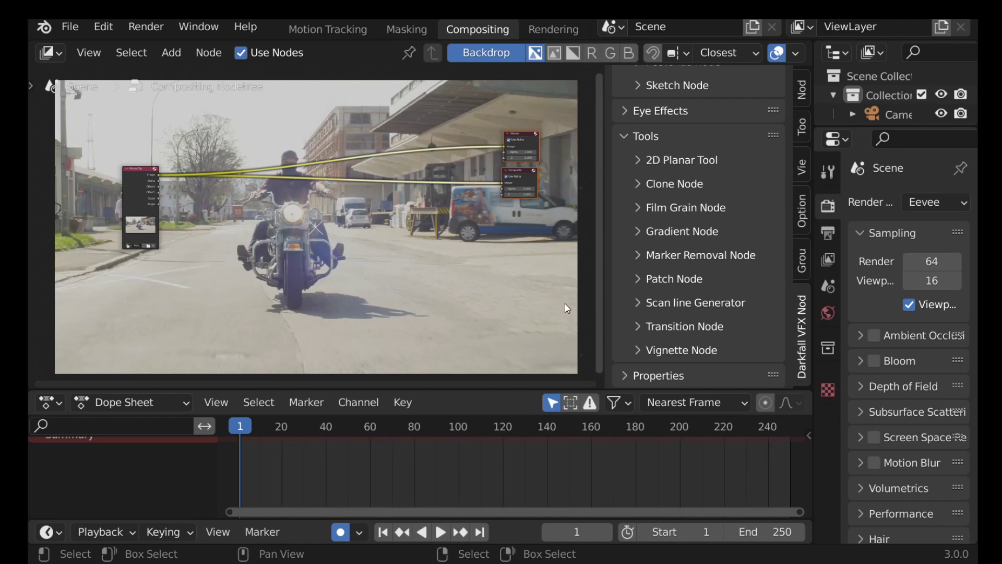
left_click(647, 185)
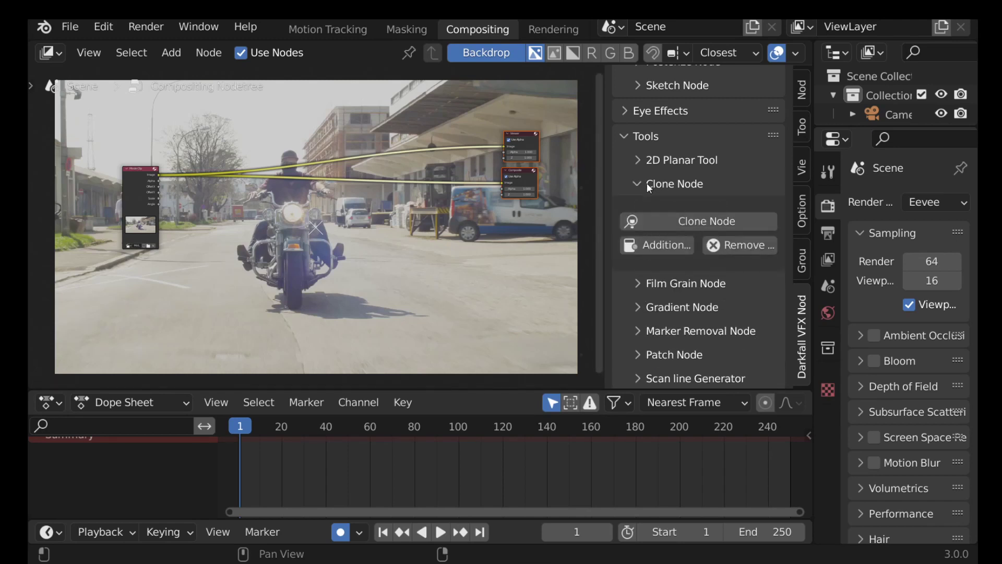
left_click(702, 221)
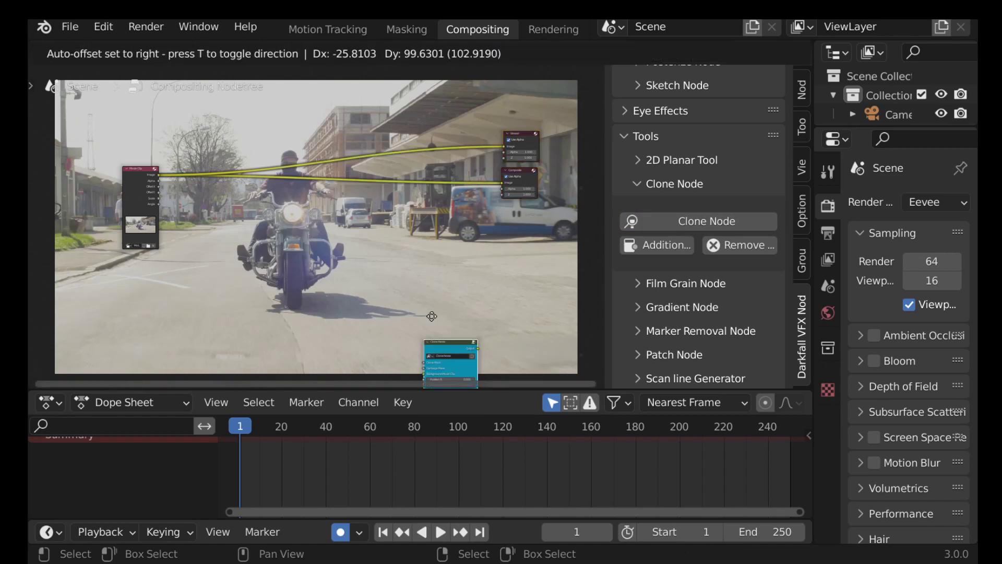
Drop the Clone Node onto the Movie Clip-to-outputs link and hide the sidebar.
left_click(348, 174)
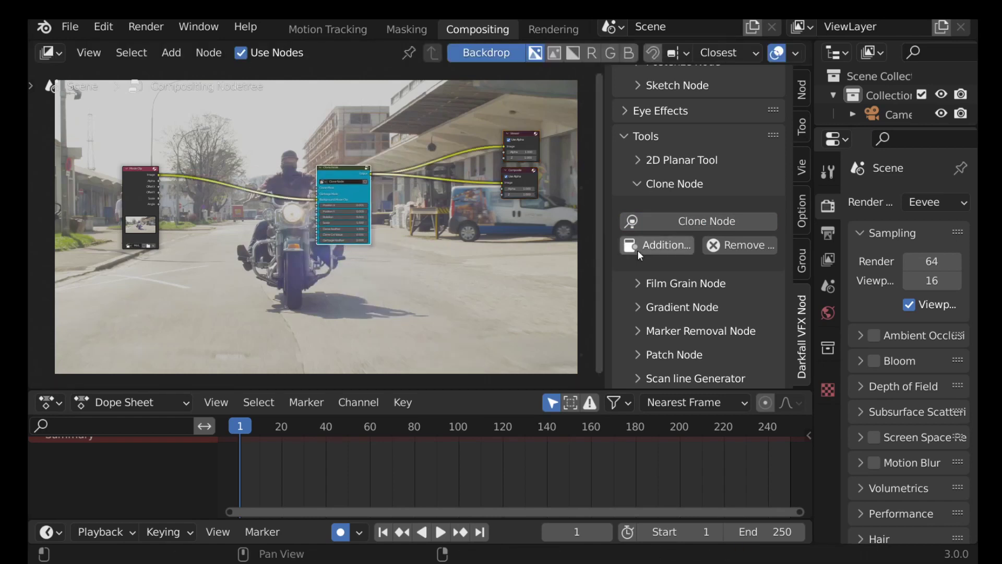
key("n")
left_click_drag(445, 151, 442, 128)
scroll(436, 203, "up", 2)
middle_click_drag(434, 200, 465, 229)
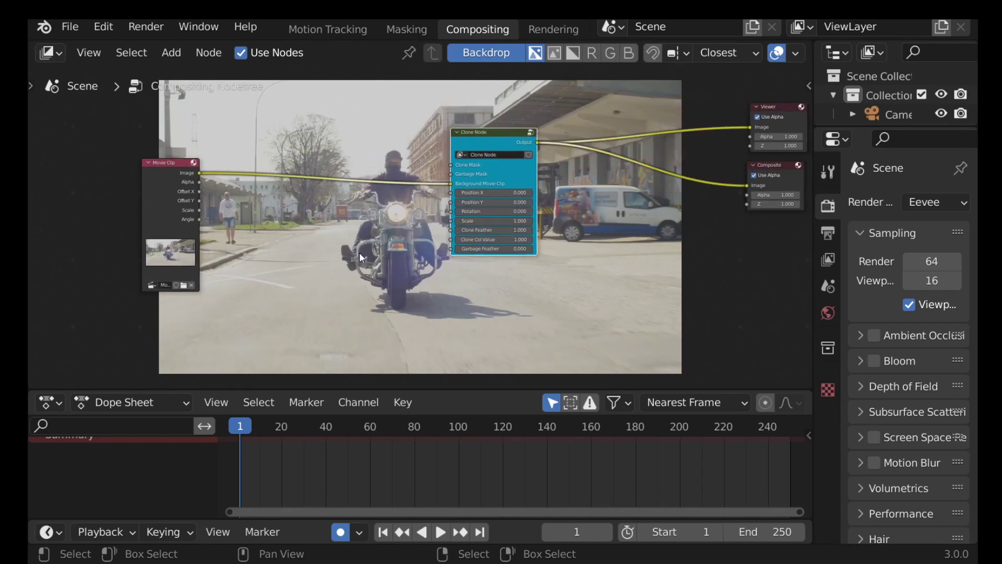
Add an Input > Mask node and place it above the Clone Node.
scroll(384, 203, "up", 2)
key("shift+a")
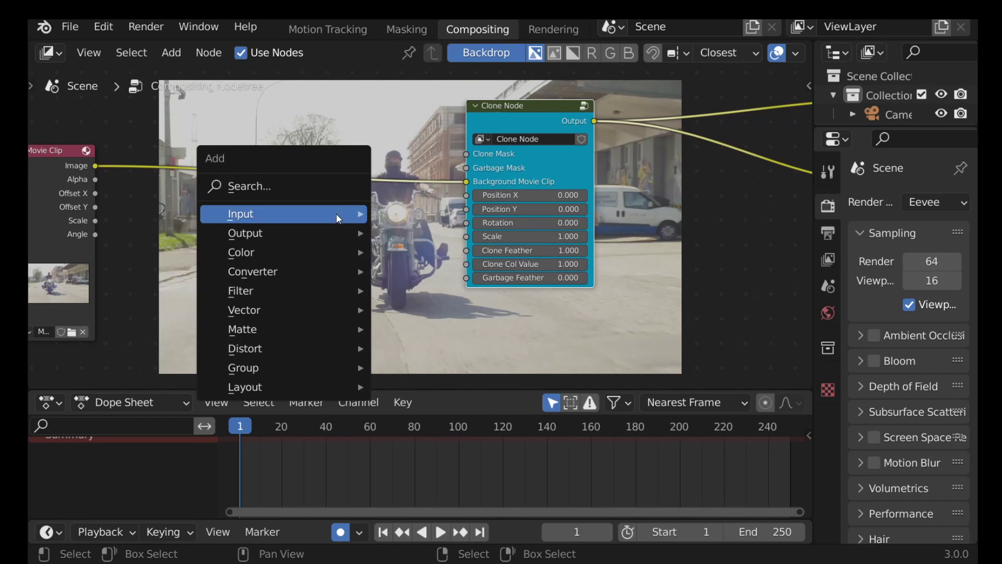
mouse_move(311, 214)
left_click(435, 252)
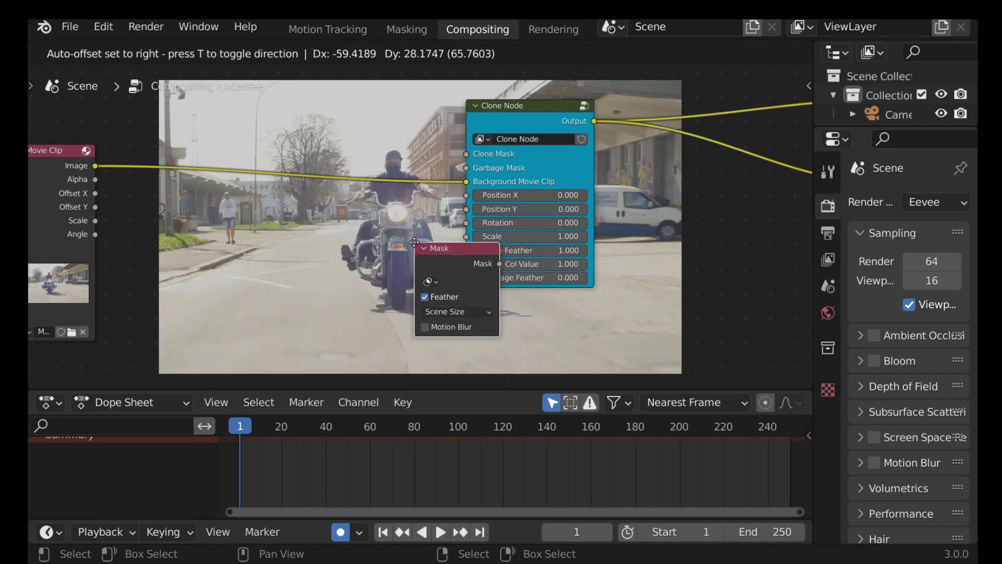
left_click(306, 87)
scroll(333, 174, "up", 2)
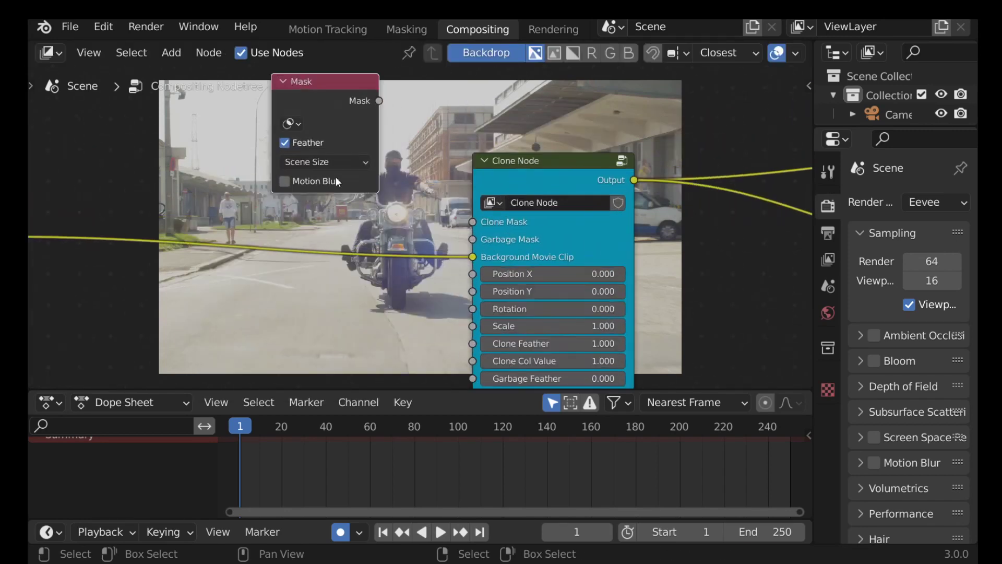
Set the Mask node to the Clone mask, wire it into Clone Mask, and collapse it.
left_click(275, 139)
left_click(324, 167)
mouse_move(375, 114)
left_mouse_down()
mouse_move(507, 255)
mouse_move(499, 256)
left_mouse_up()
left_click(261, 91)
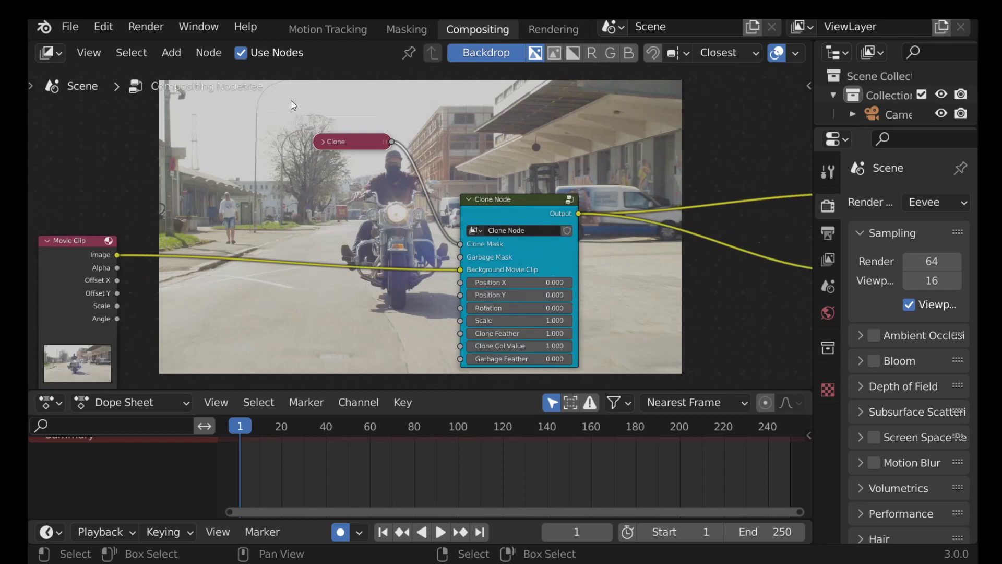
scroll(318, 138, "down", 4)
scroll(378, 184, "up", 2)
middle_click_drag(398, 294, 365, 256)
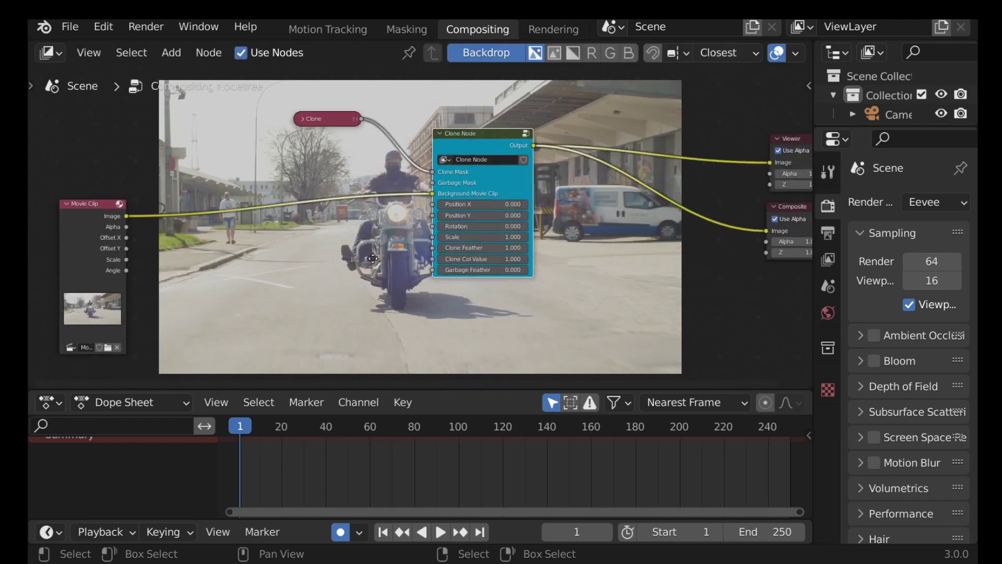
scroll(392, 292, "up", 3)
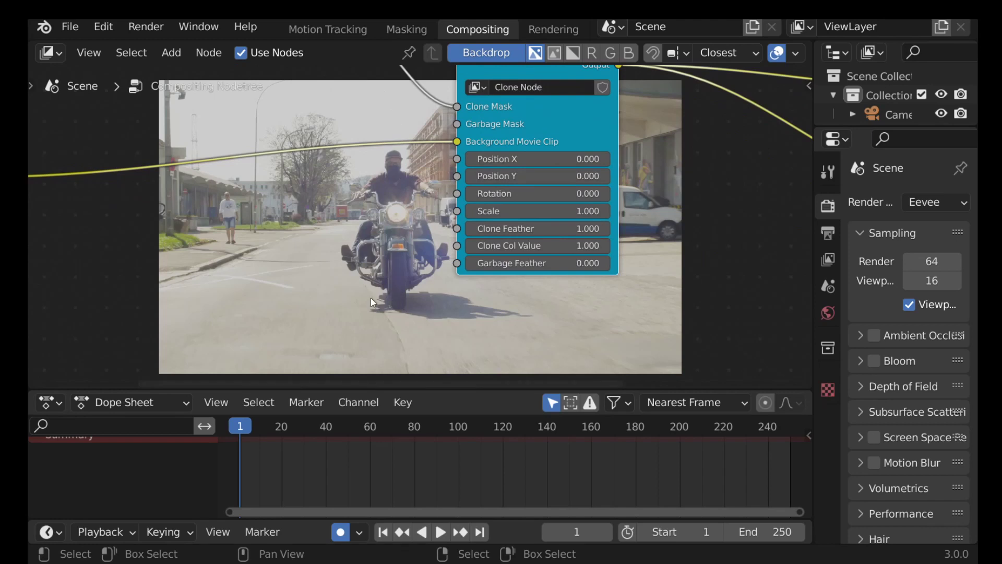
Give the Clone Node Position X -90.4, Clone Feather 27.8 and Clone Col Value 0.82, then frame all nodes.
left_click_drag(552, 158, 505, 157)
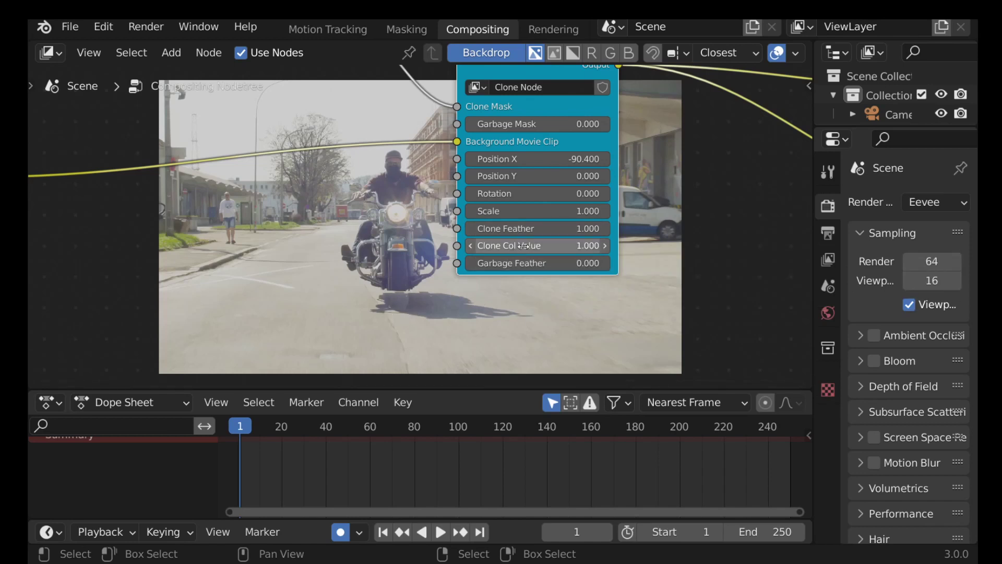
mouse_move(526, 230)
left_mouse_down()
mouse_move(547, 229)
mouse_move(527, 230)
left_mouse_up()
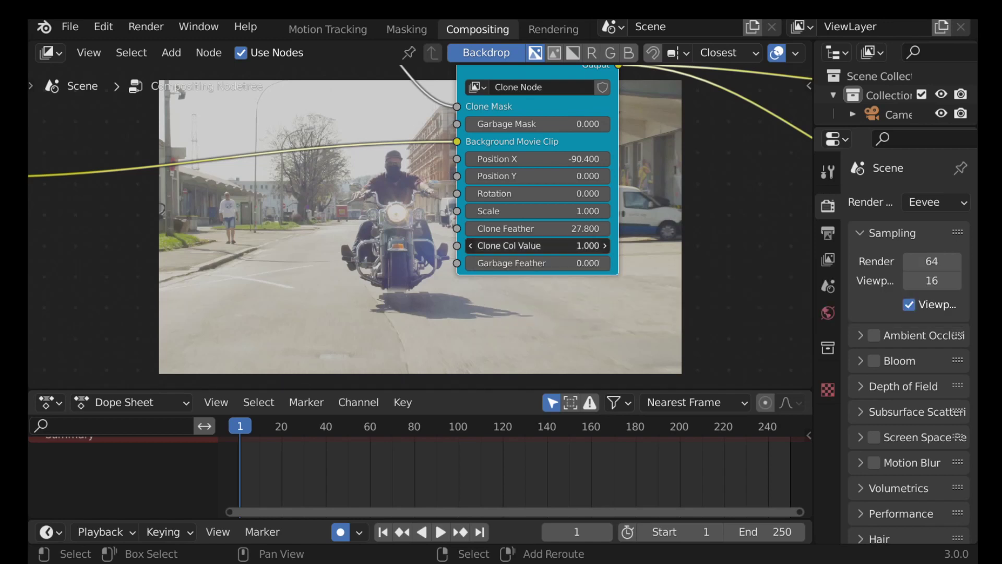
left_click_drag(537, 245, 395, 314)
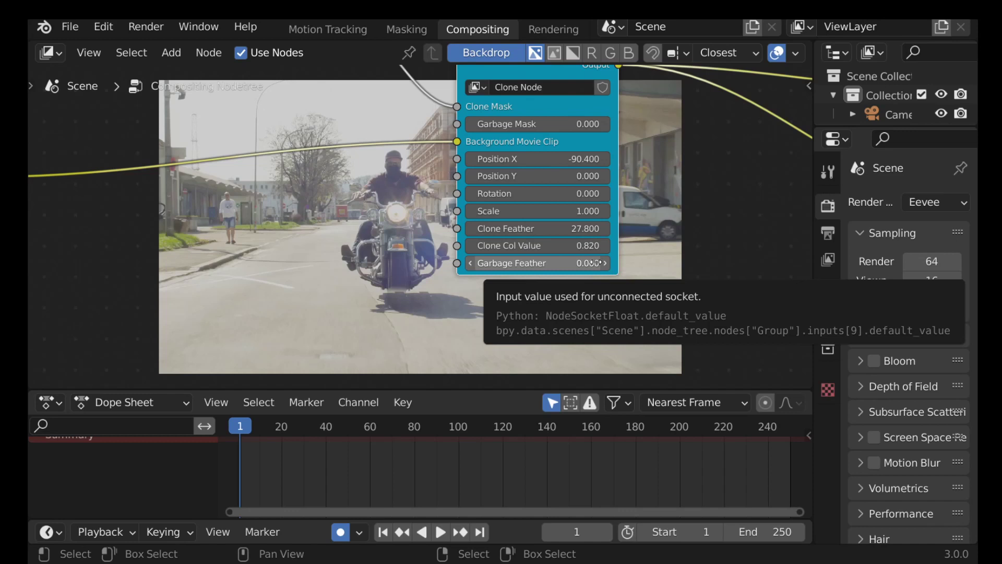
key("Home")
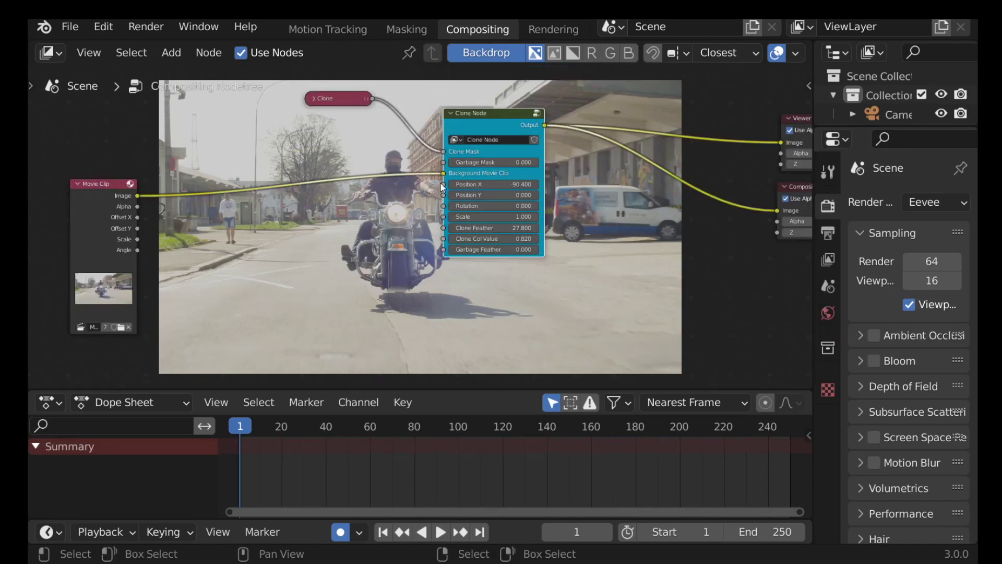
Create a new mask named Clone2 in the Motion Tracking workspace.
left_click(334, 29)
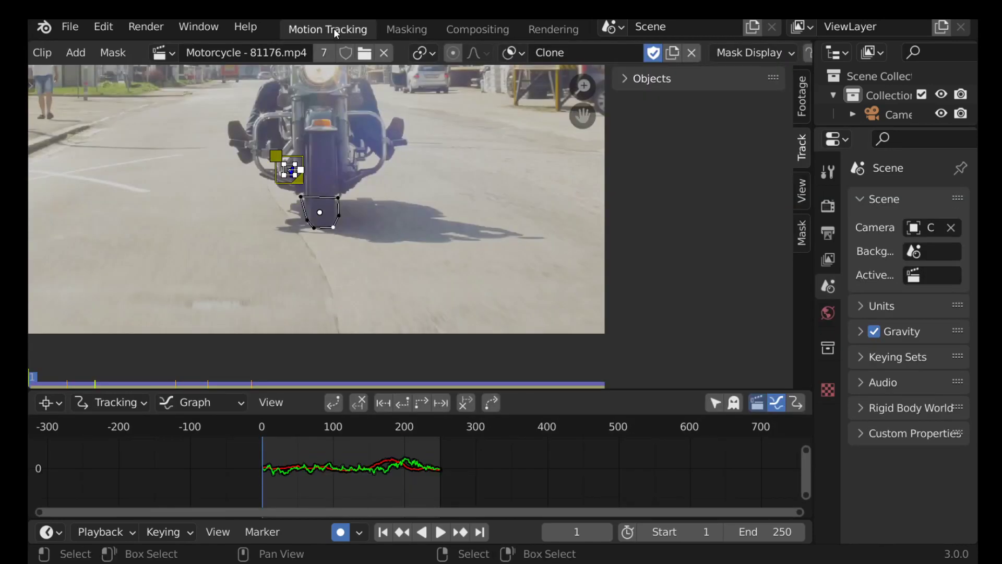
scroll(509, 139, "down", 2)
left_click(674, 55)
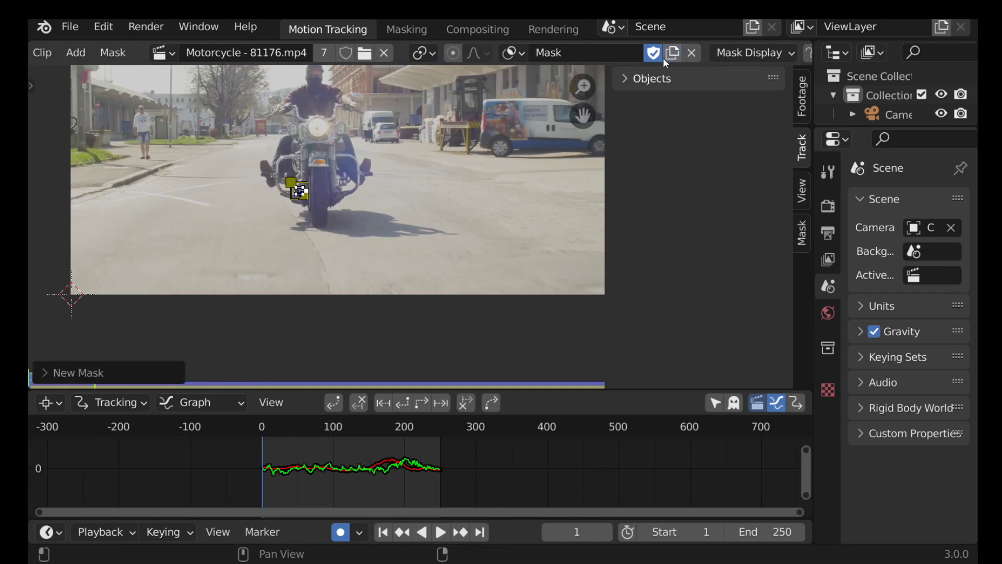
left_click(601, 58)
type("Clone2")
key("Return")
Add a square mask shape under the front wheel and reshape one of its corners.
scroll(427, 240, "up", 6)
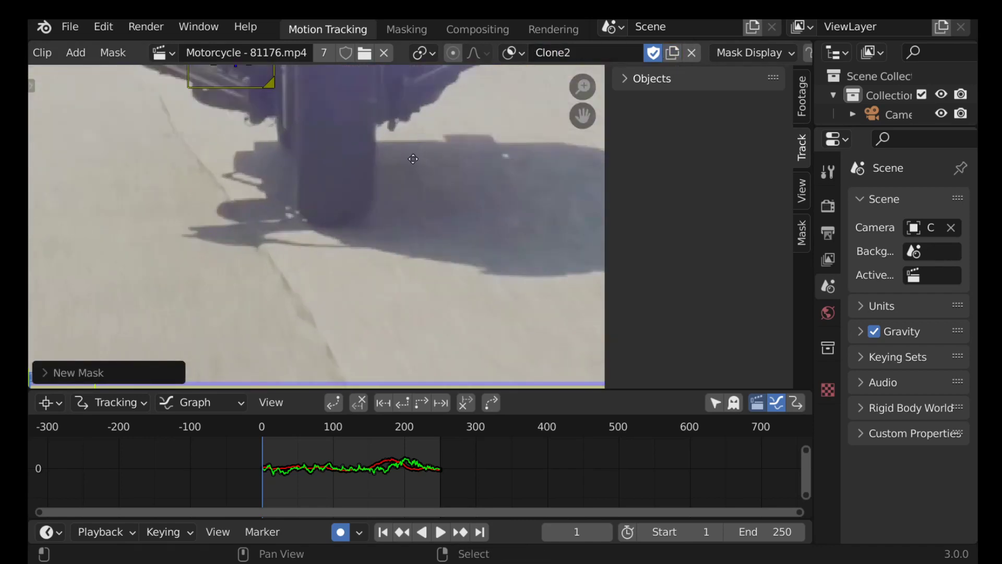
scroll(292, 172, "up", 3, "shift")
left_click(276, 163, "ctrl")
left_click(389, 176, "ctrl")
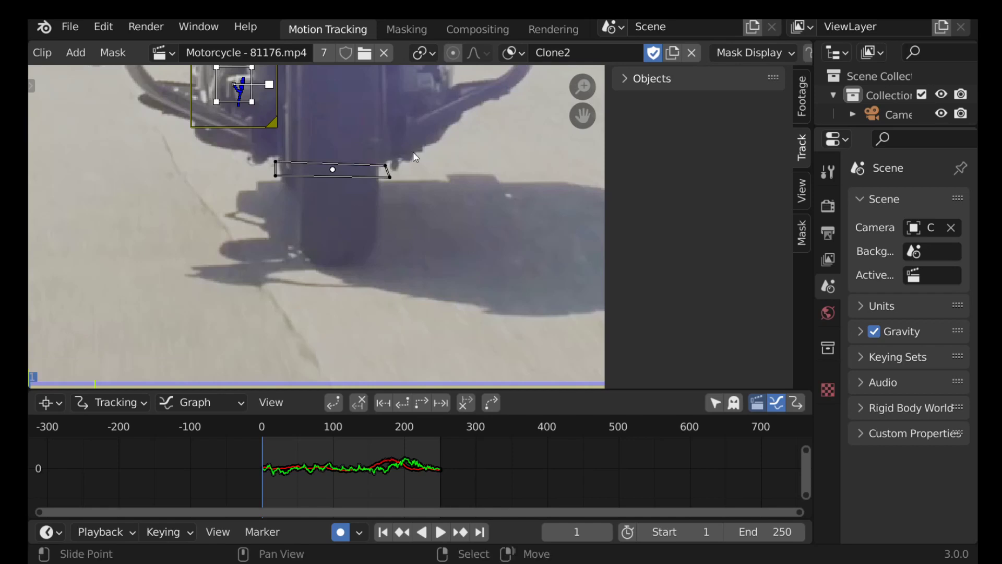
scroll(391, 165, "down", 2)
key("shift+a")
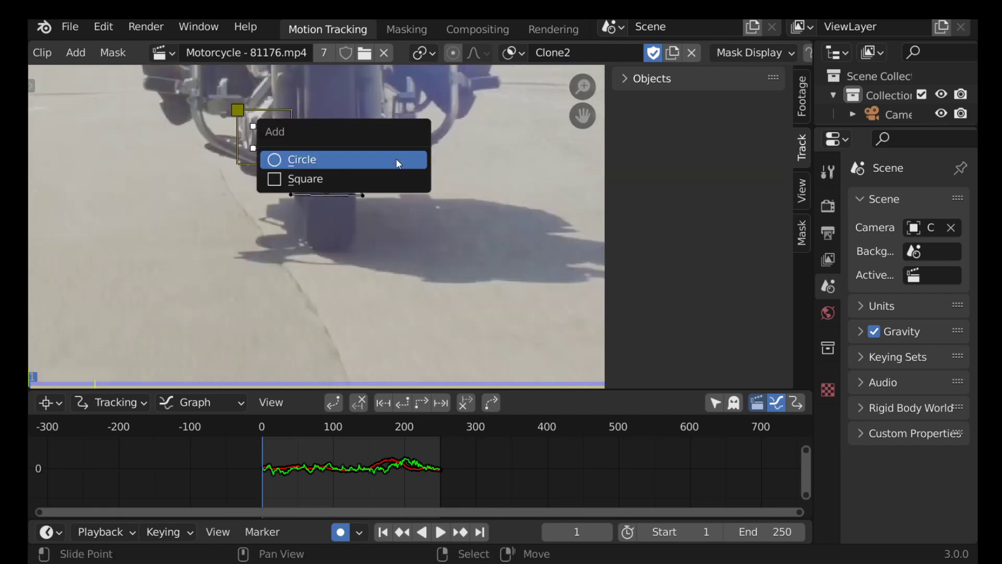
left_click(325, 182)
scroll(351, 223, "up", 4)
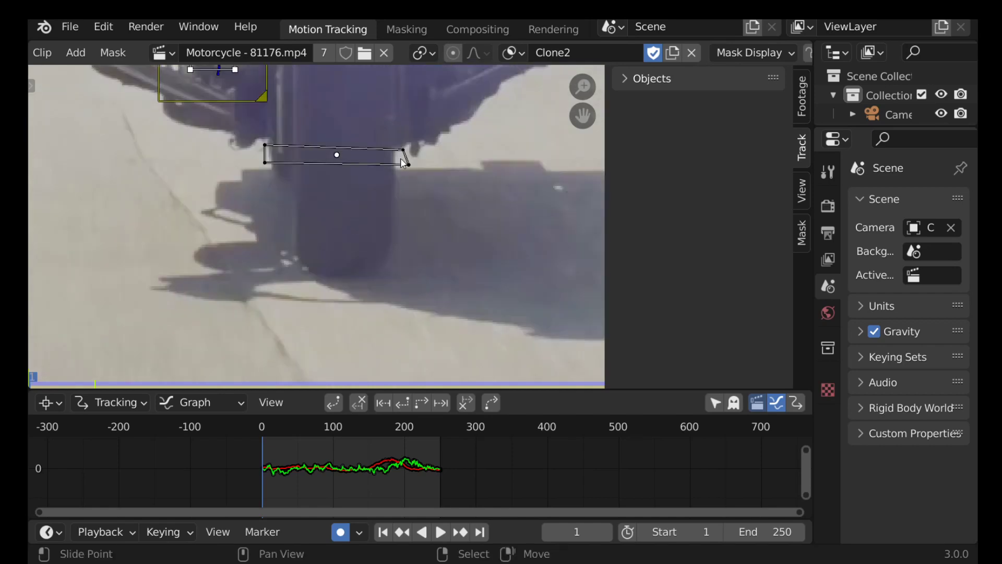
left_click_drag(405, 151, 400, 162)
Scrub to frame 49, stretch the mask's right end to fit the wheel, and return at frame 18.
scroll(297, 202, "down", 2)
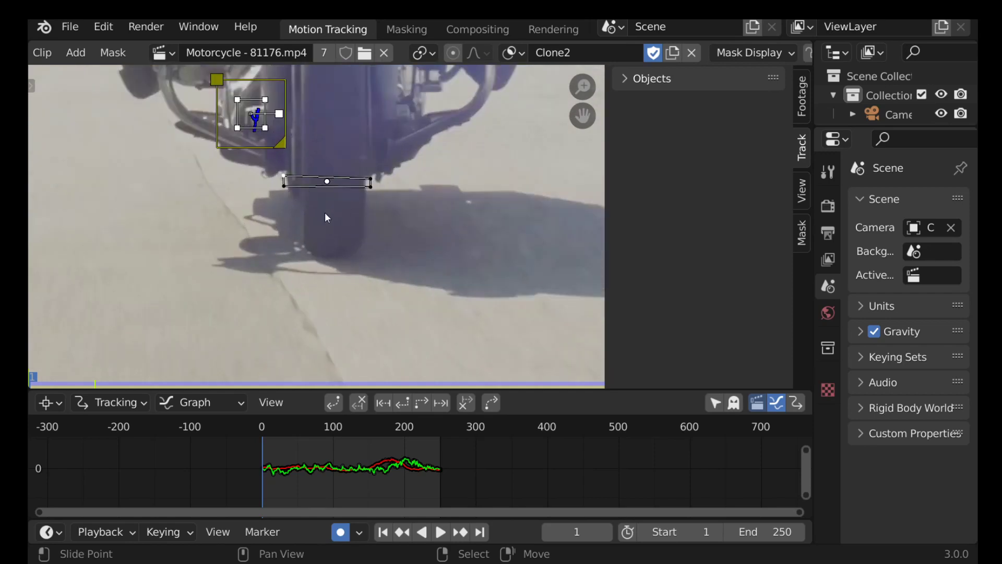
scroll(325, 204, "down", 1)
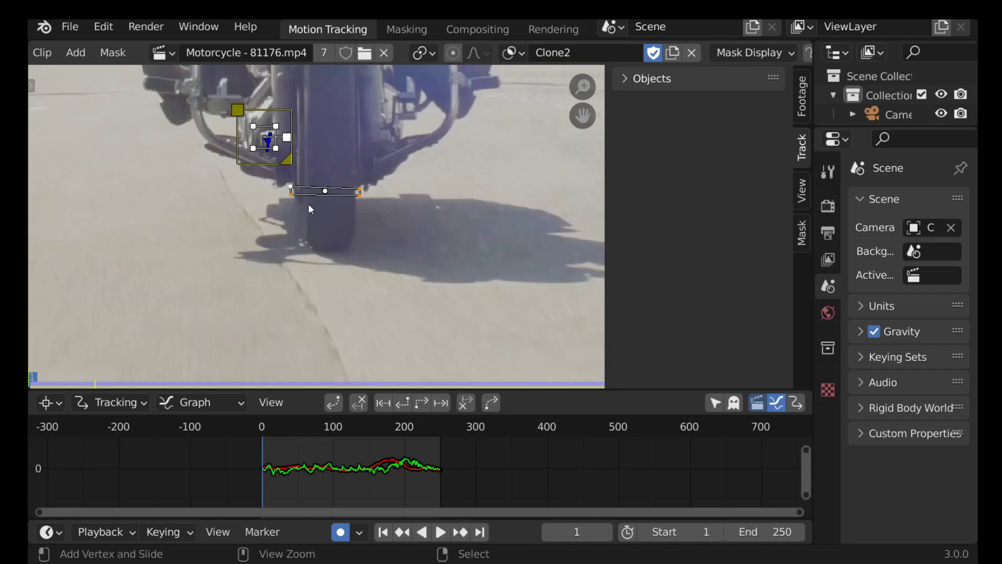
left_click(267, 472)
left_click_drag(266, 469, 297, 470)
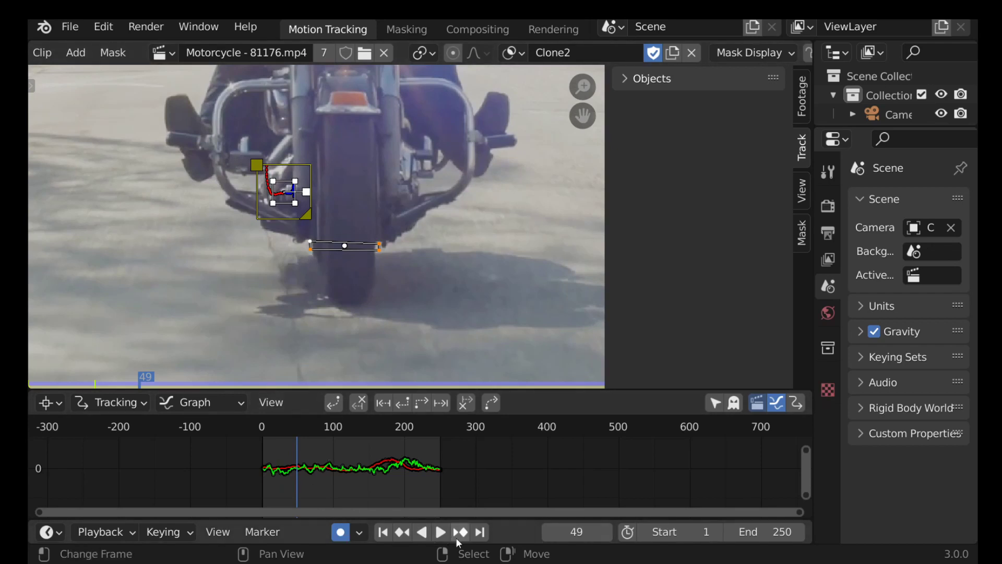
left_click_drag(296, 468, 318, 467)
scroll(396, 261, "up", 3)
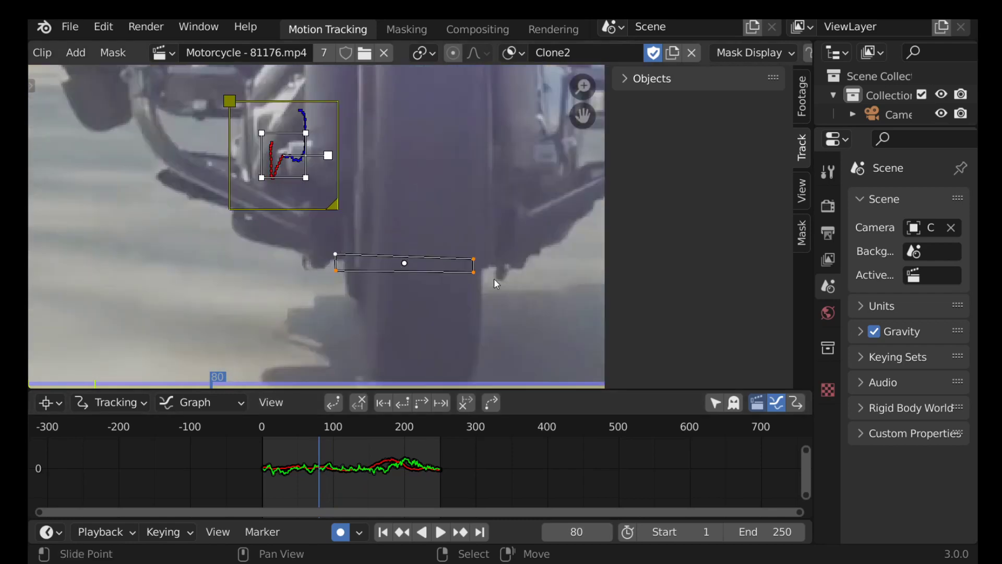
mouse_move(479, 266)
left_mouse_down()
mouse_move(492, 259)
mouse_move(488, 280)
left_mouse_up()
left_click_drag(313, 487, 275, 487)
left_click(491, 29)
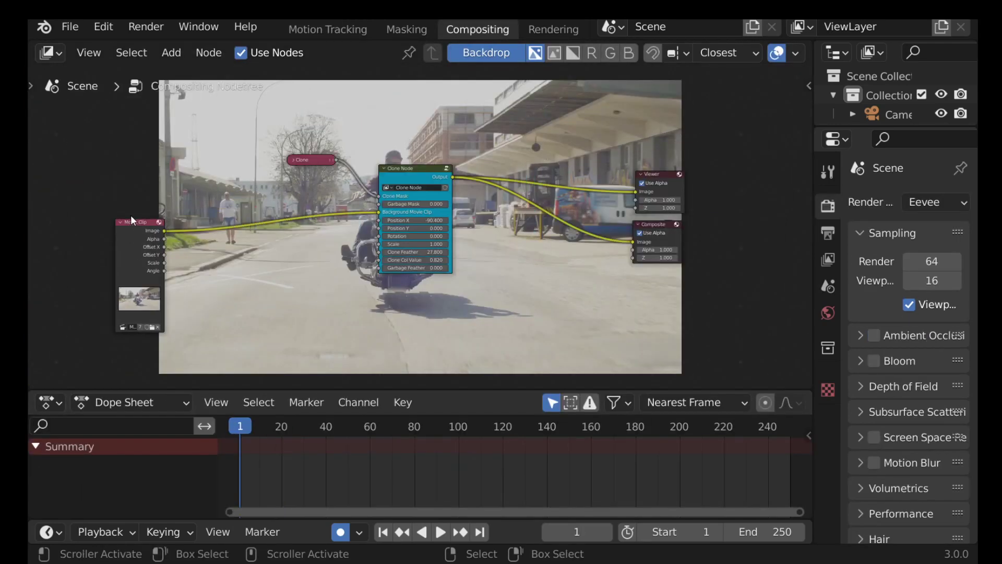
Collapse the Movie Clip node and move the first Clone Node to the left.
left_click(120, 225)
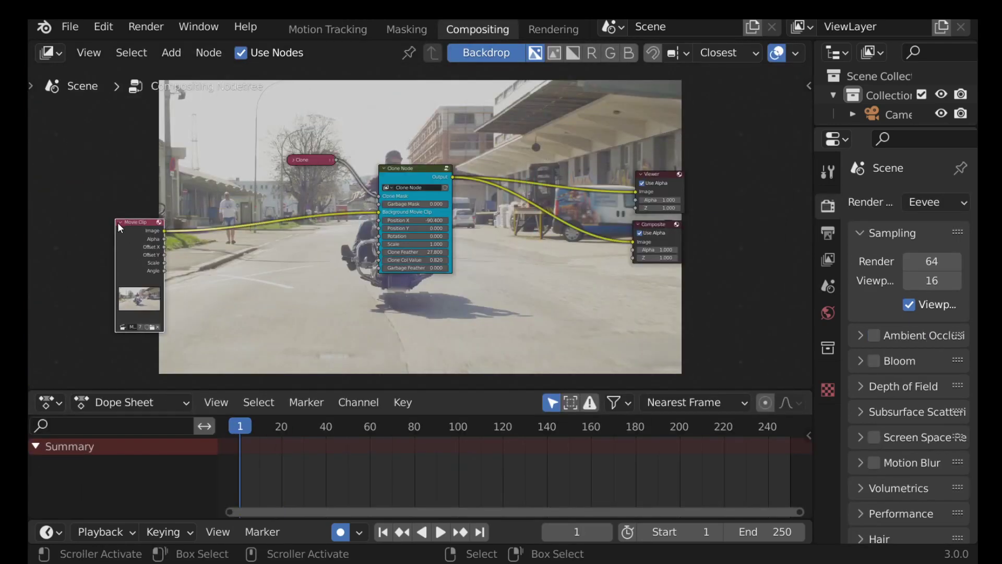
left_click(121, 220)
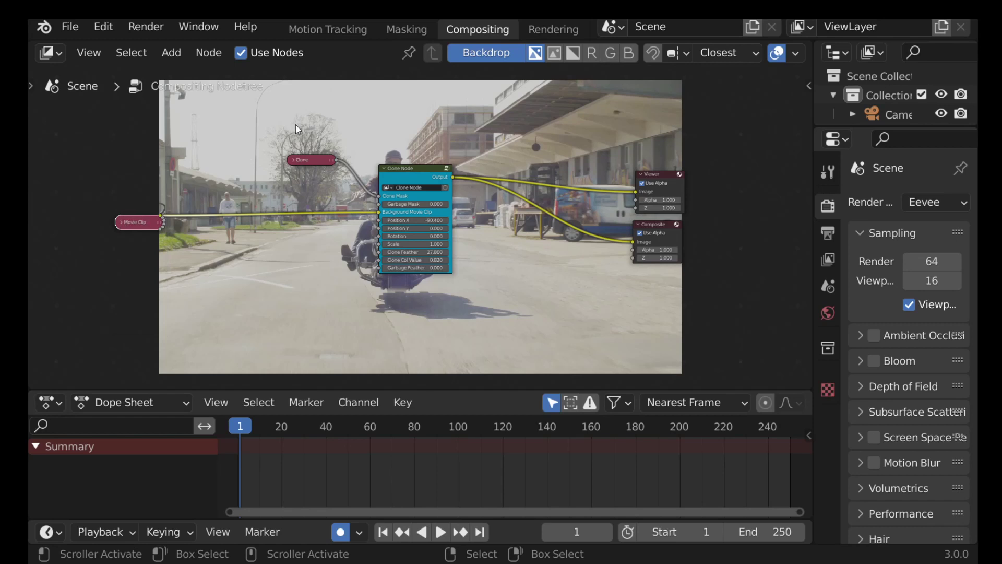
left_click_drag(428, 183, 220, 180)
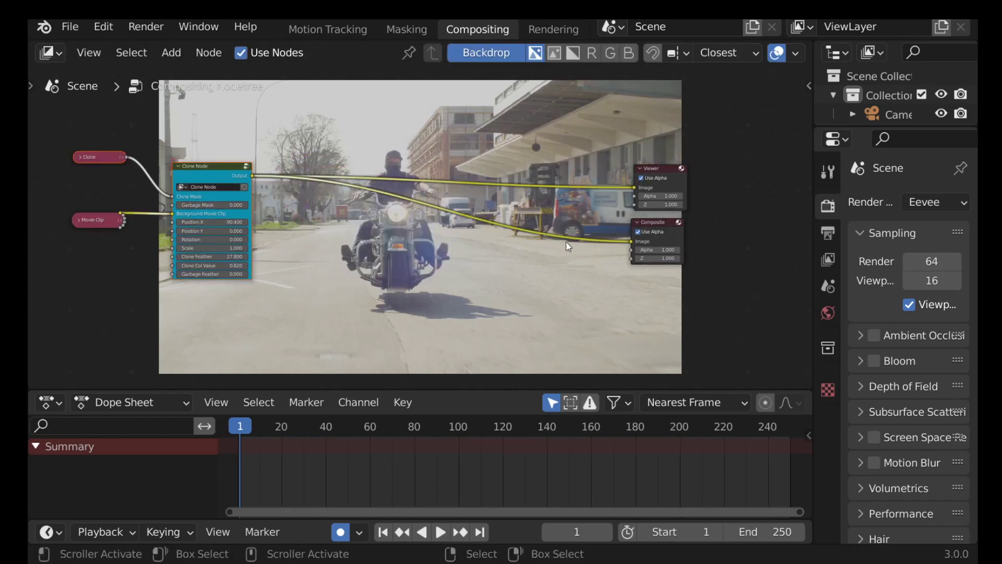
key("n")
left_click_drag(93, 171, 117, 171)
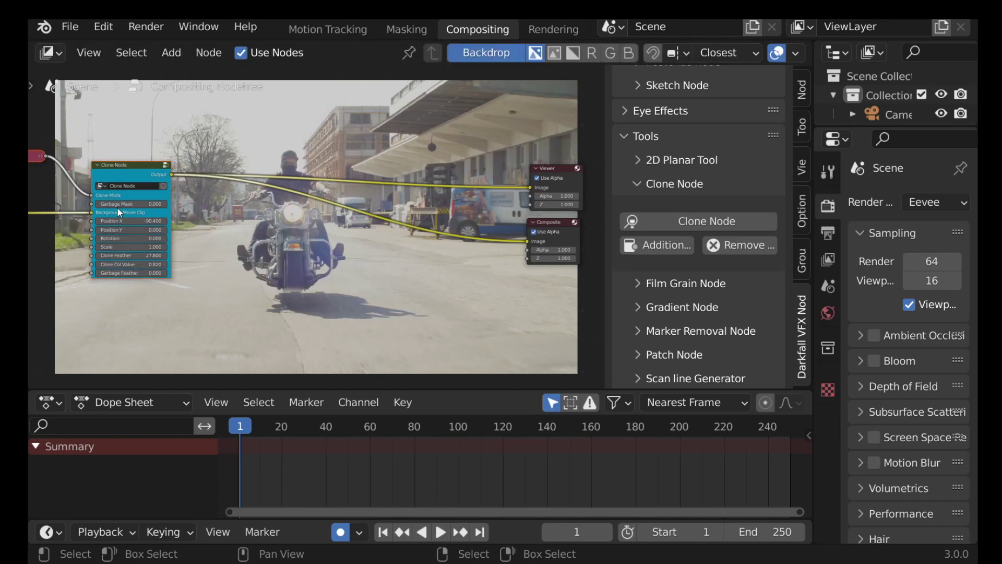
key("n")
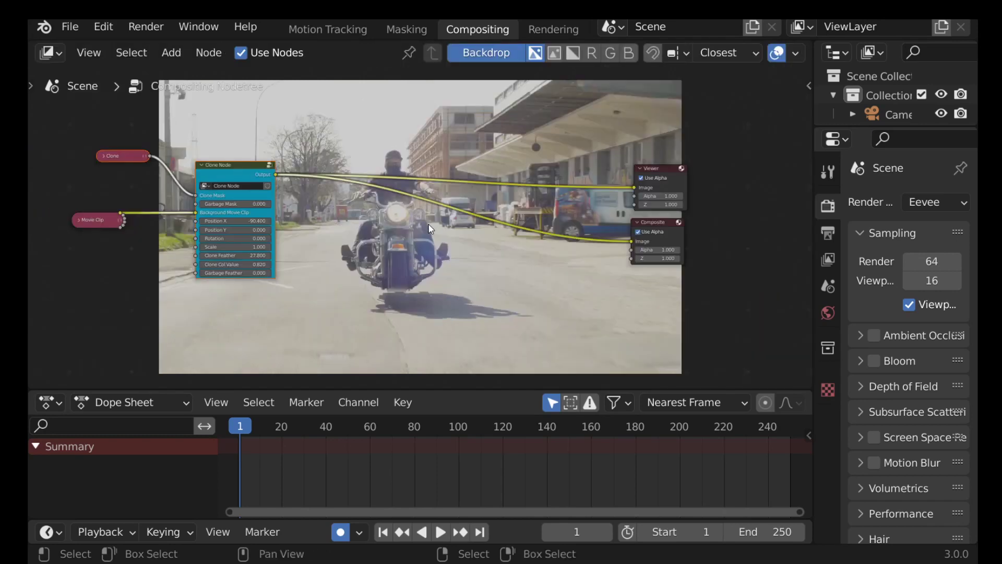
Add Tools > The Clone Node and insert Clone Node.001 into the link to the outputs.
key("ctrl+a")
left_click(373, 313)
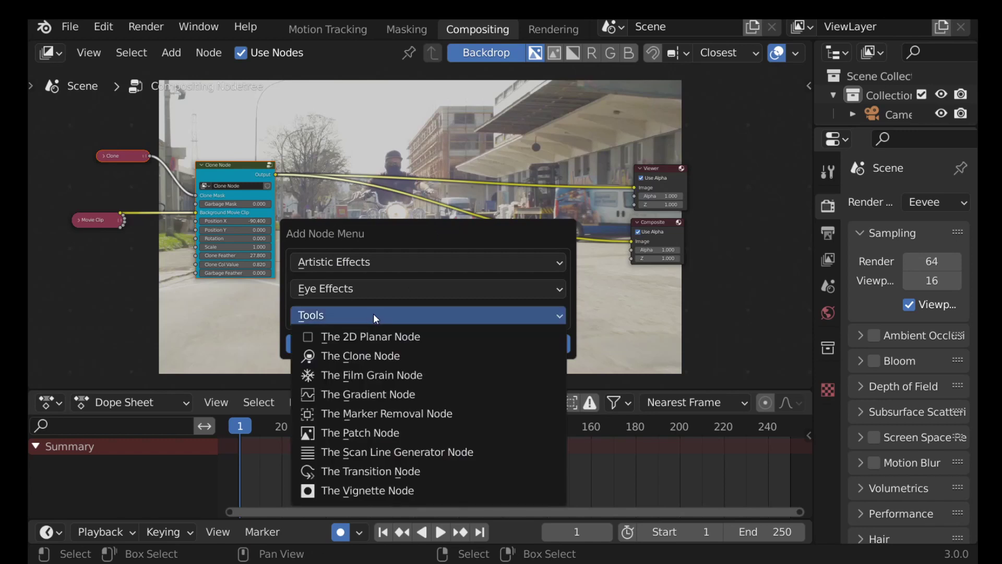
left_click(384, 355)
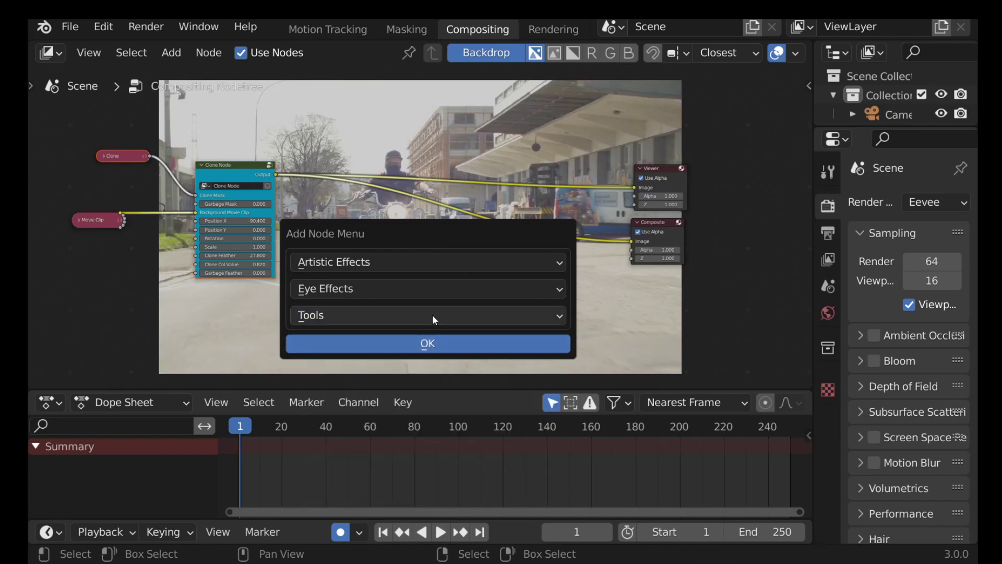
left_click(425, 347)
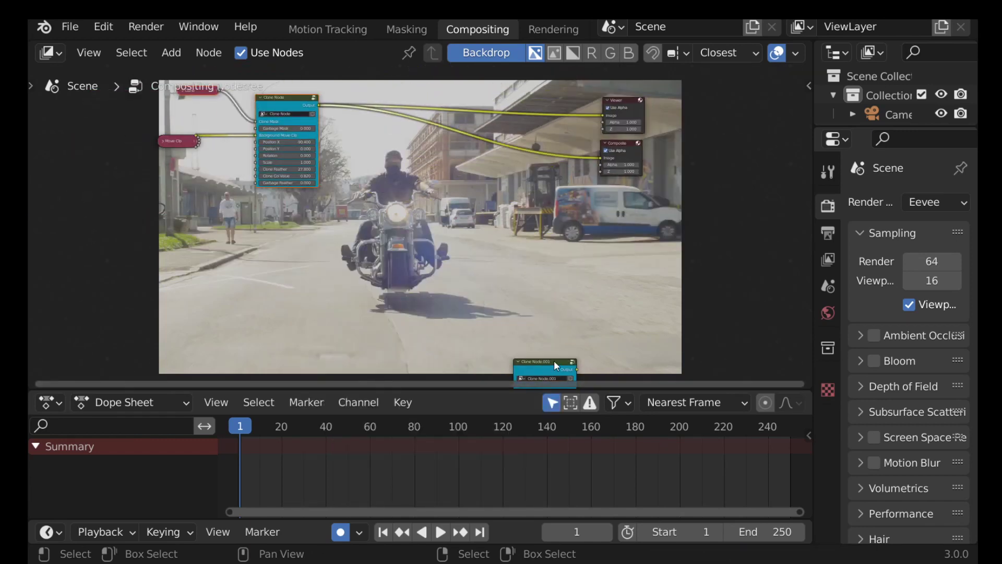
left_click(477, 124)
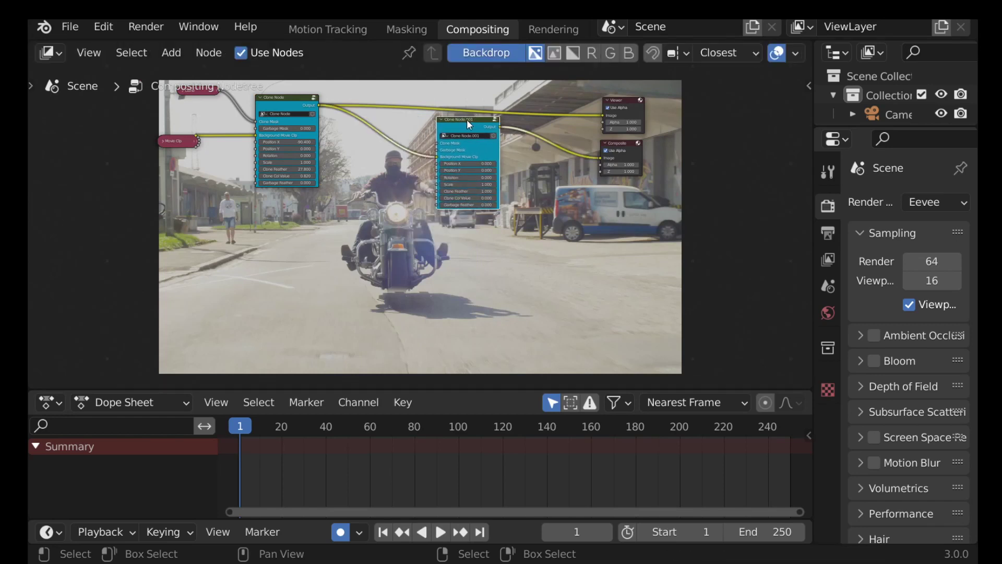
scroll(336, 174, "up", 3)
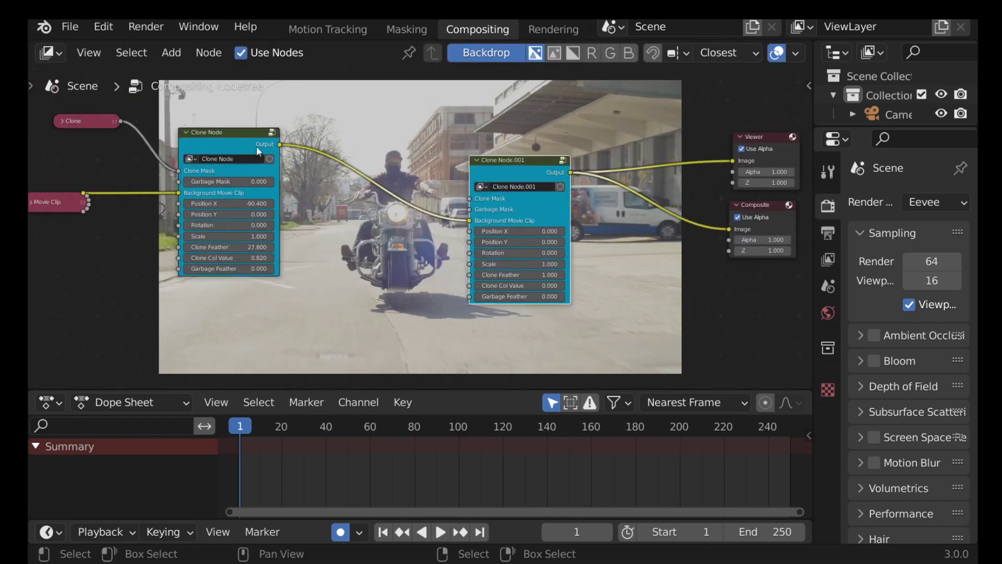
Move the Clone mask node above the other nodes and expand it.
left_click(82, 123)
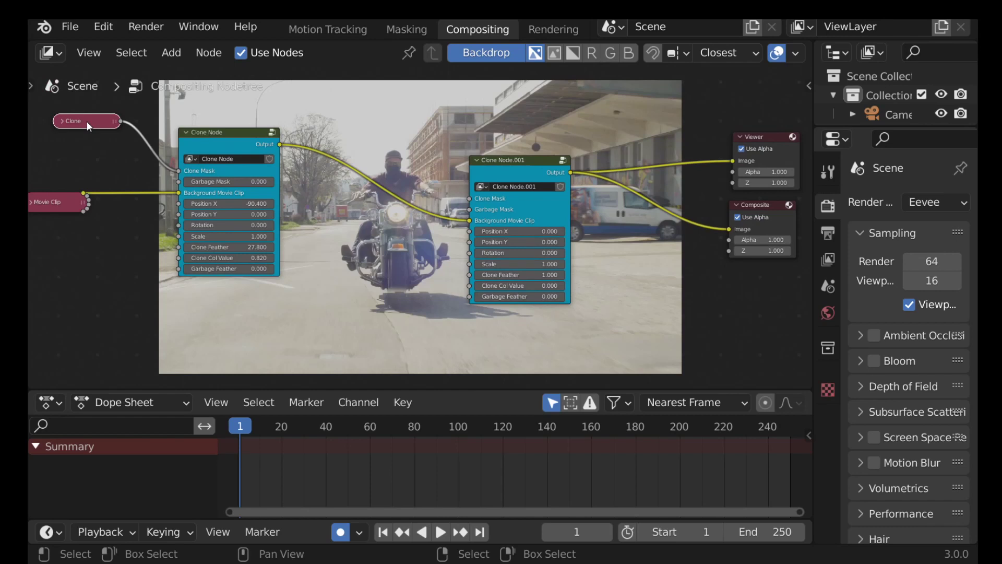
key("g")
left_click(360, 128)
scroll(338, 115, "up", 1)
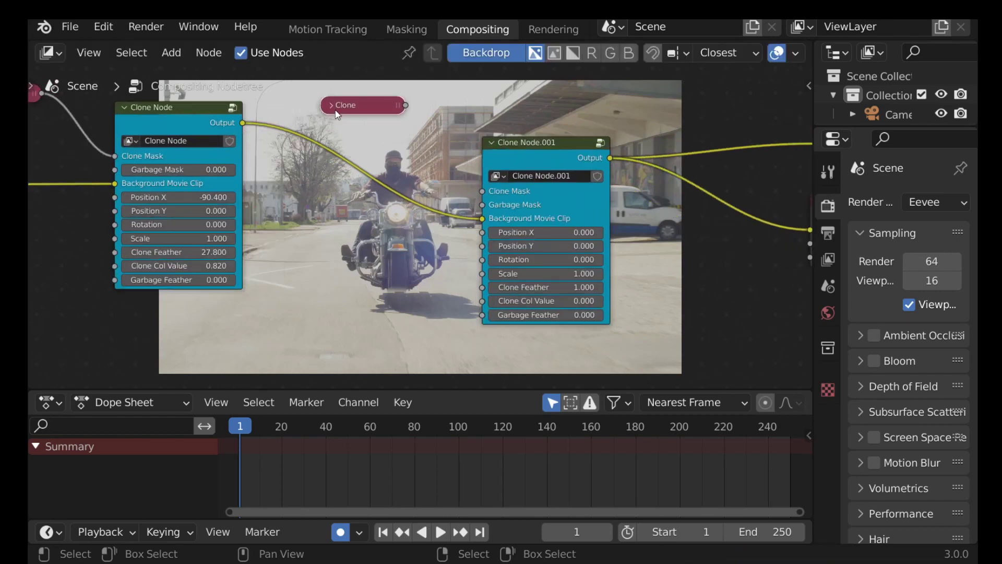
key("h")
scroll(327, 139, "up", 2)
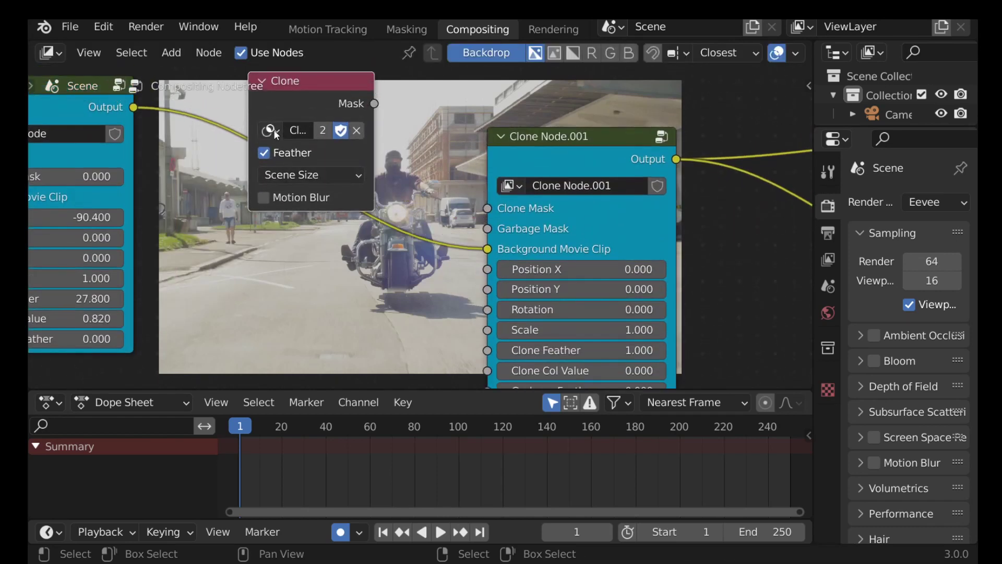
Switch the Mask node to Clone2 and link it into Clone Node.001's Clone Mask.
left_click(274, 130)
left_click(307, 173)
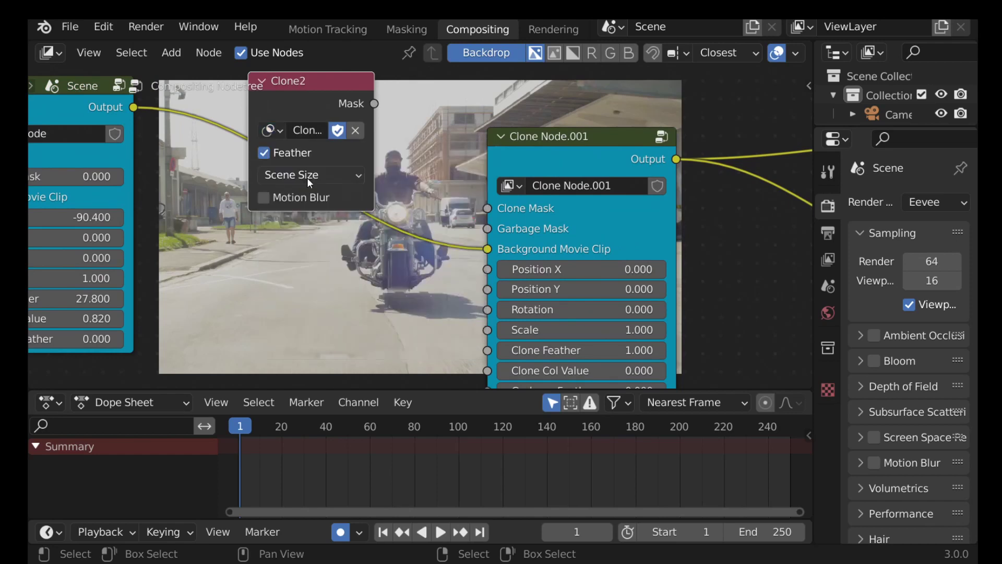
scroll(319, 151, "right", 3, "ctrl")
left_click_drag(310, 103, 422, 208)
key("Home")
scroll(435, 99, "up", 2)
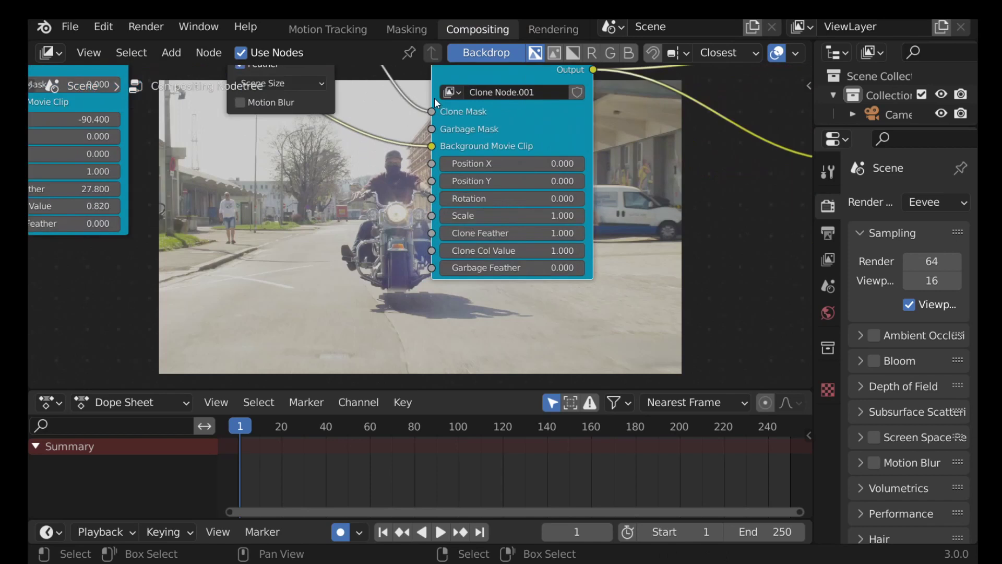
scroll(393, 171, "down", 2)
left_click(285, 78)
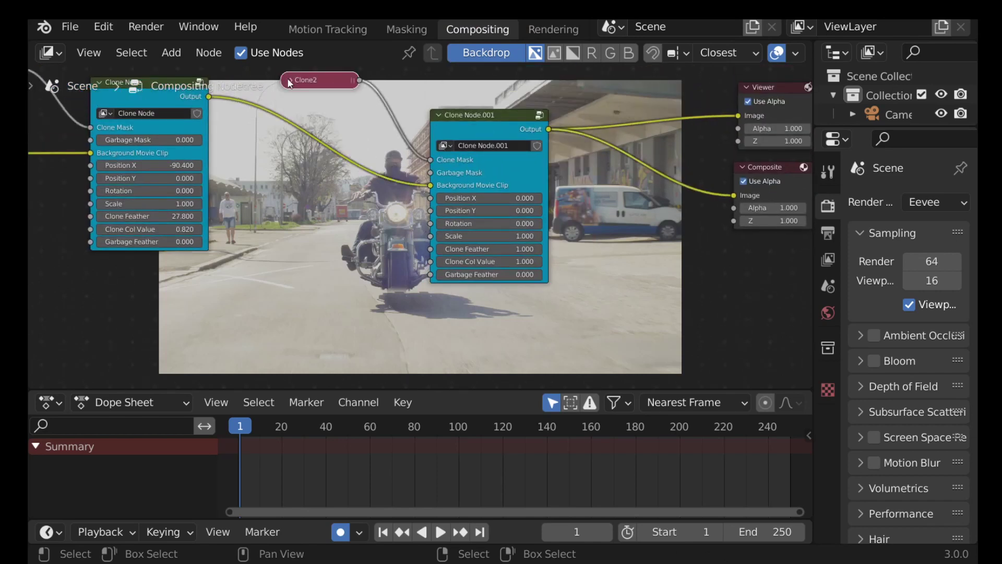
scroll(330, 210, "up", 1)
Set Clone Node.001's Position X to -97, check frames 12 and 4, and move the outputs right.
left_click_drag(480, 176, 451, 176)
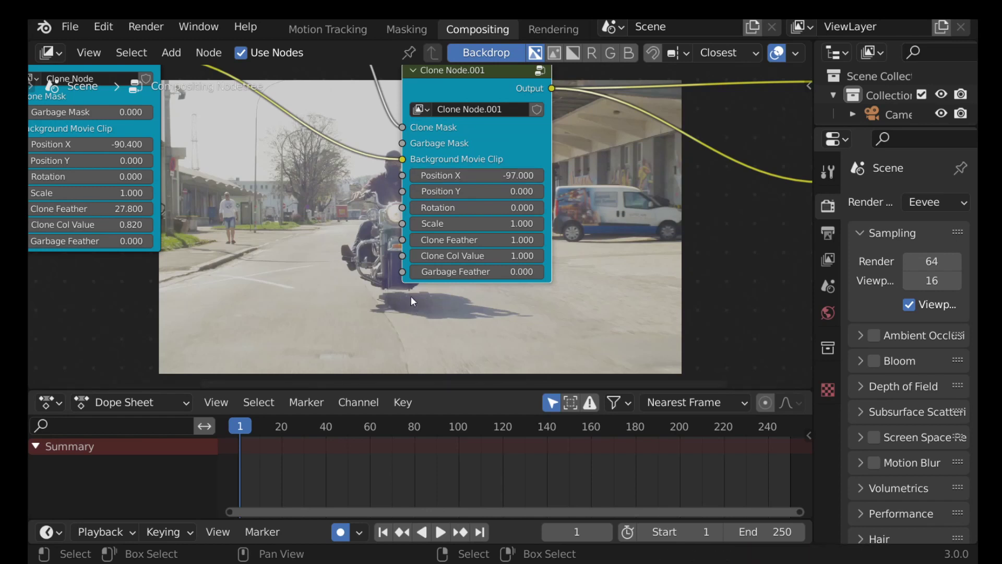
left_click(264, 463)
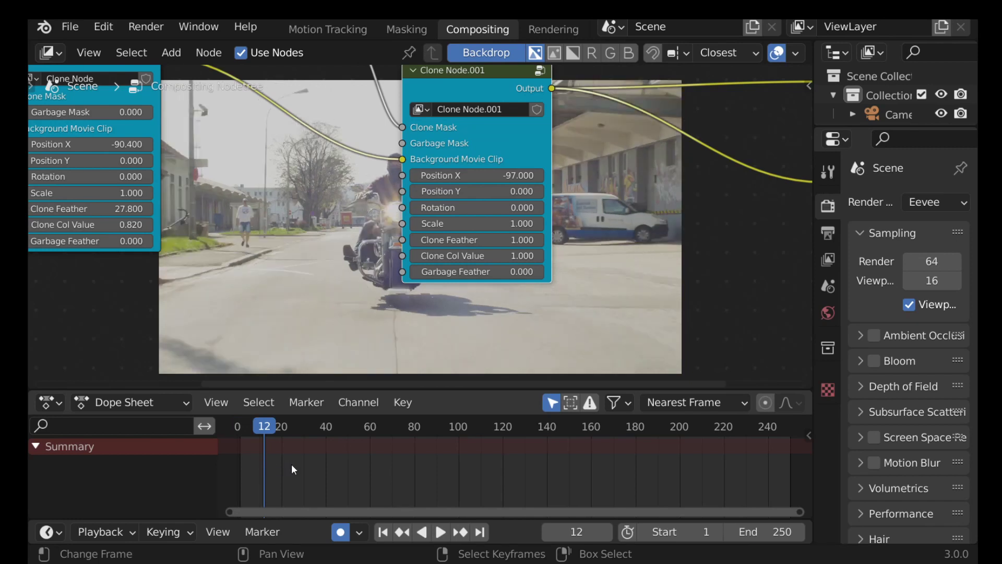
left_click(255, 464)
scroll(403, 292, "down", 2)
scroll(403, 292, "down", 2)
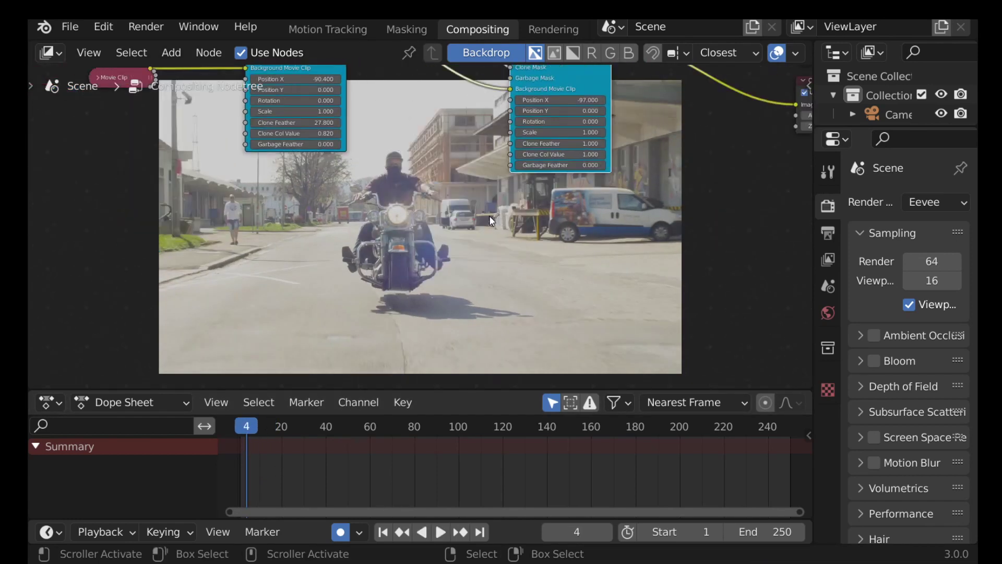
mouse_move(410, 278)
middle_mouse_down()
mouse_move(350, 218)
mouse_move(420, 267)
middle_mouse_up()
scroll(420, 266, "down", 1)
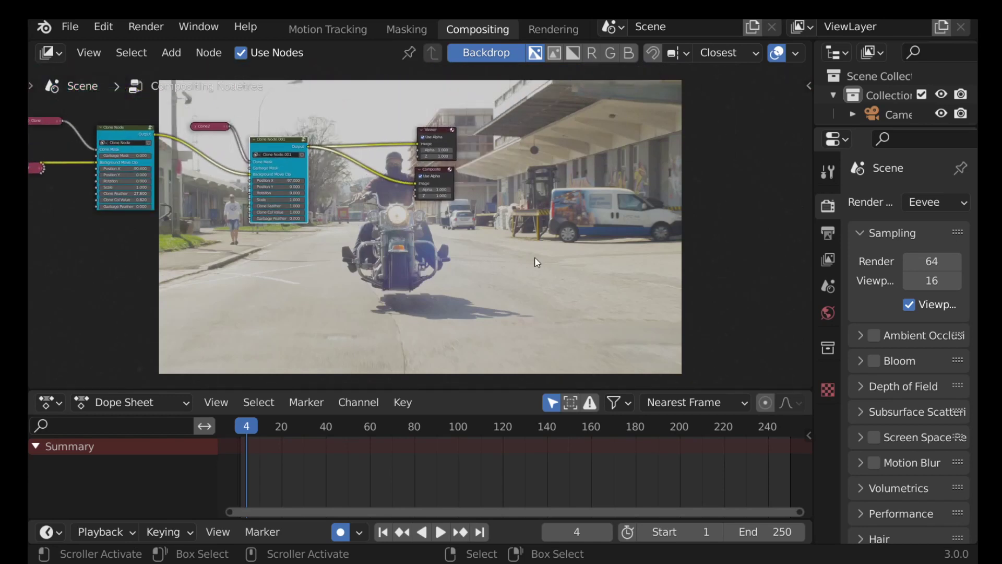
left_click_drag(431, 134, 623, 104)
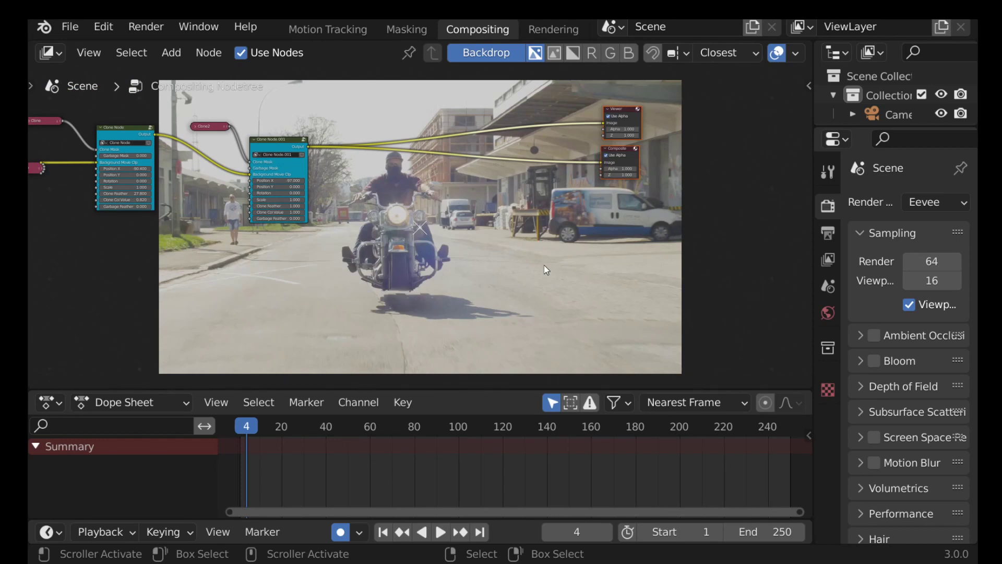
Collapse the Darkfall sidebar's Tools section and look over its Render Settings section.
key("n")
left_click(645, 137)
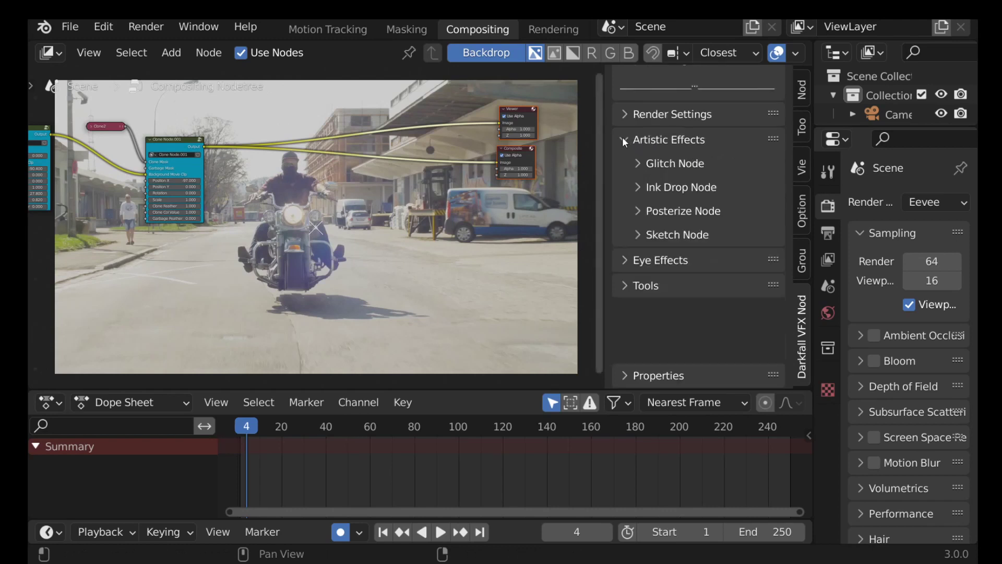
scroll(655, 208, "up", 5)
left_click(632, 268)
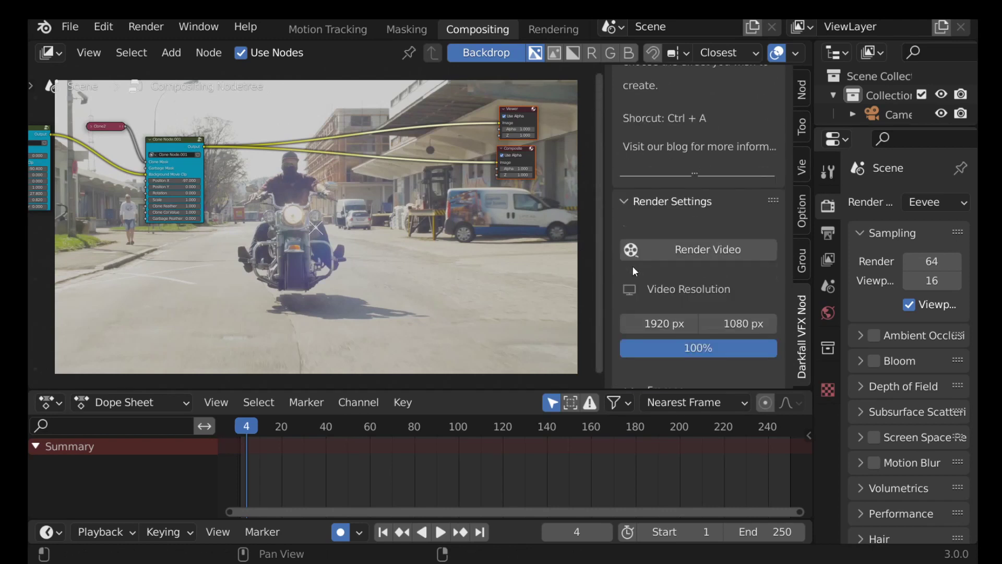
scroll(632, 265, "down", 3)
scroll(706, 333, "down", 5)
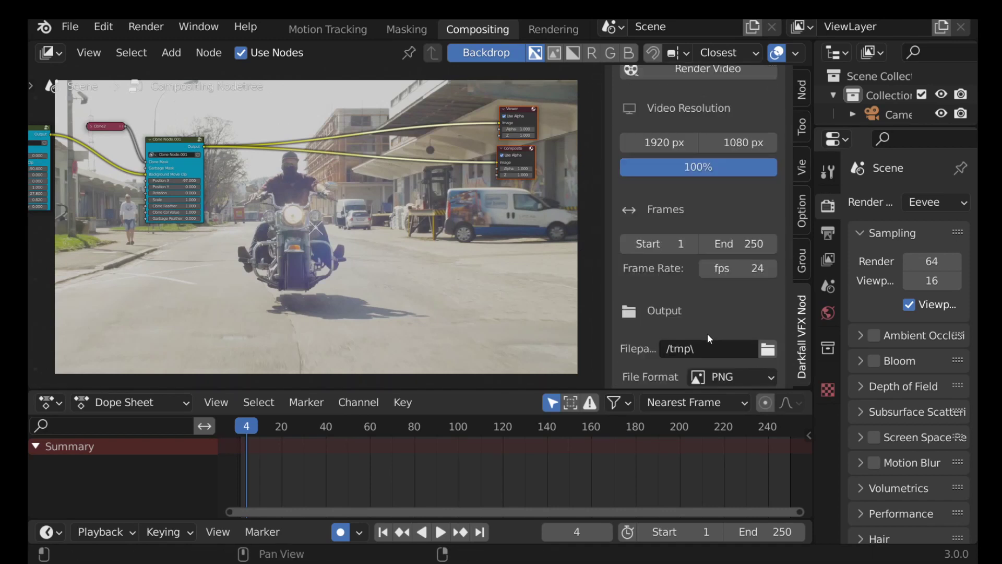
scroll(705, 280, "up", 7)
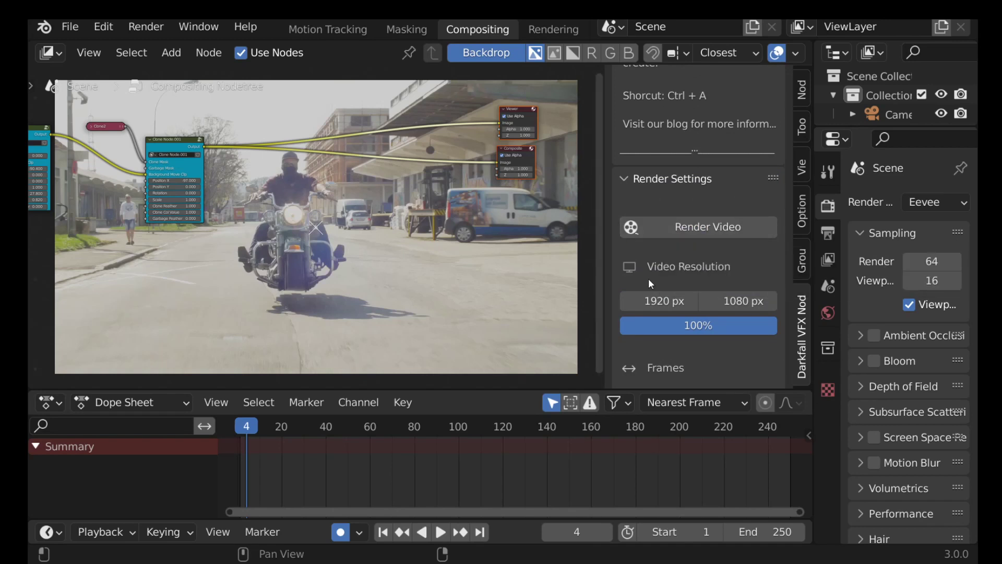
key("n")
Set the Output File Format to FFmpeg Video with the H264 in MP4 encoding preset.
left_click_drag(813, 277, 688, 277)
left_click(701, 232)
scroll(756, 250, "down", 1)
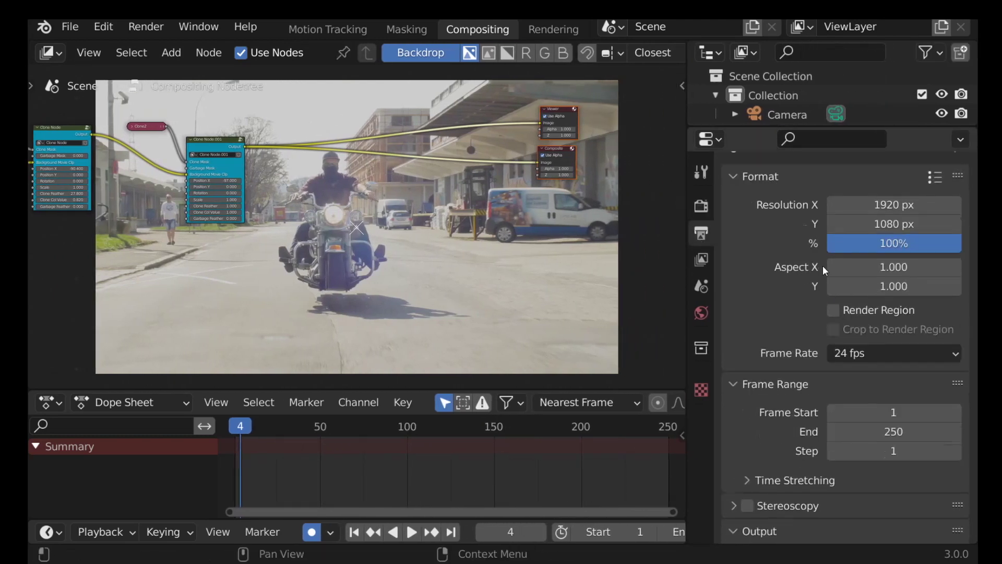
scroll(951, 197, "up", 1)
scroll(887, 245, "down", 2)
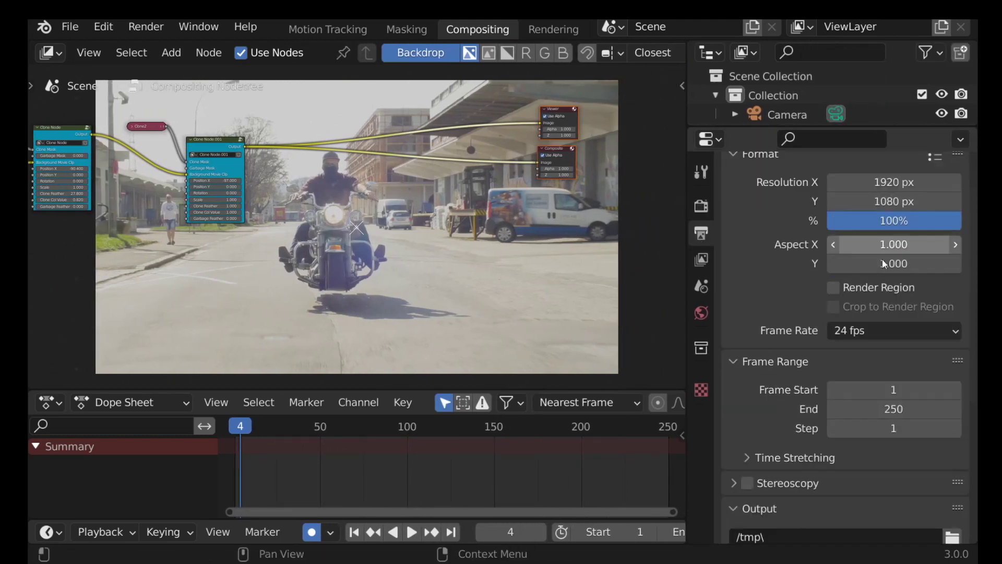
scroll(874, 330, "down", 9)
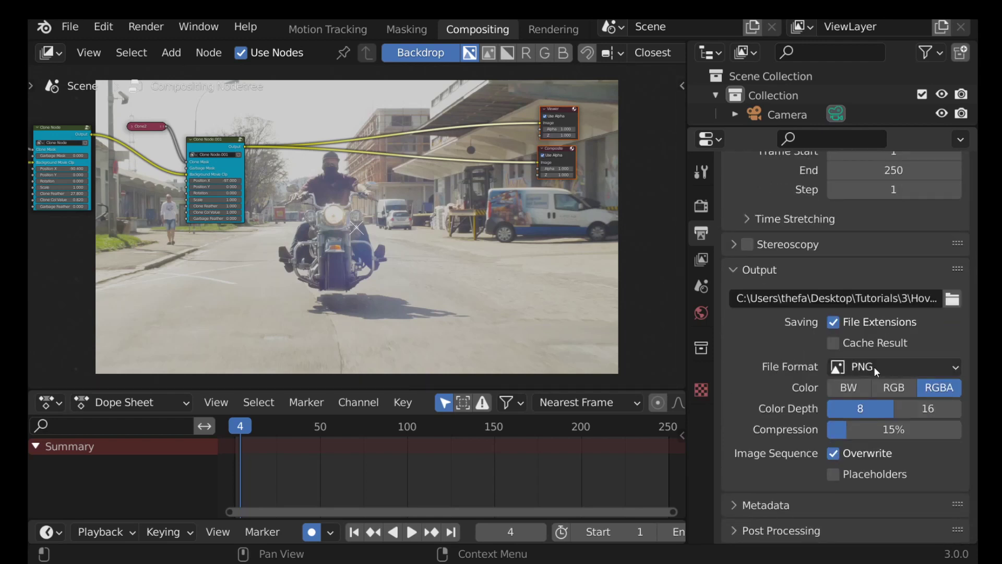
left_click(873, 366)
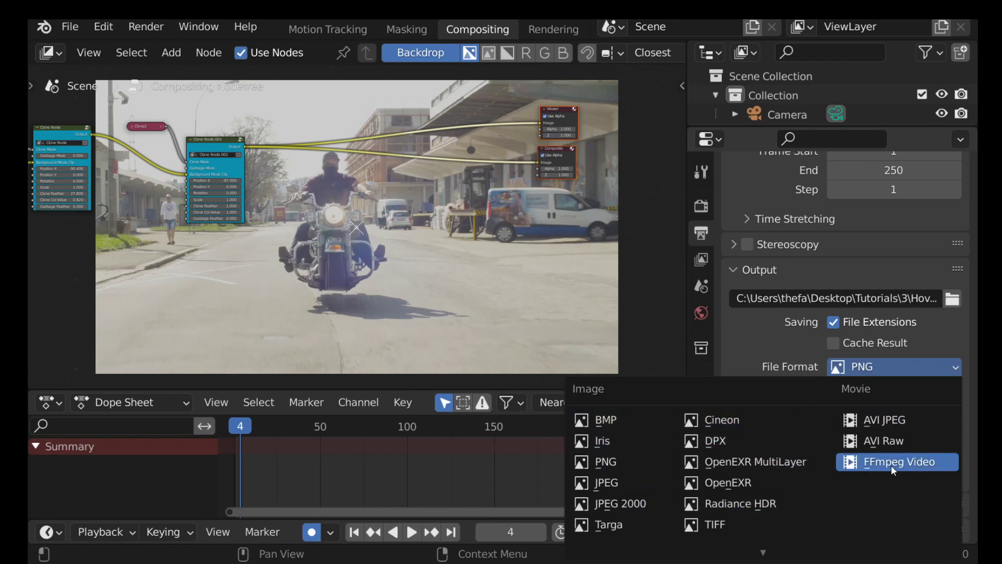
left_click(909, 470)
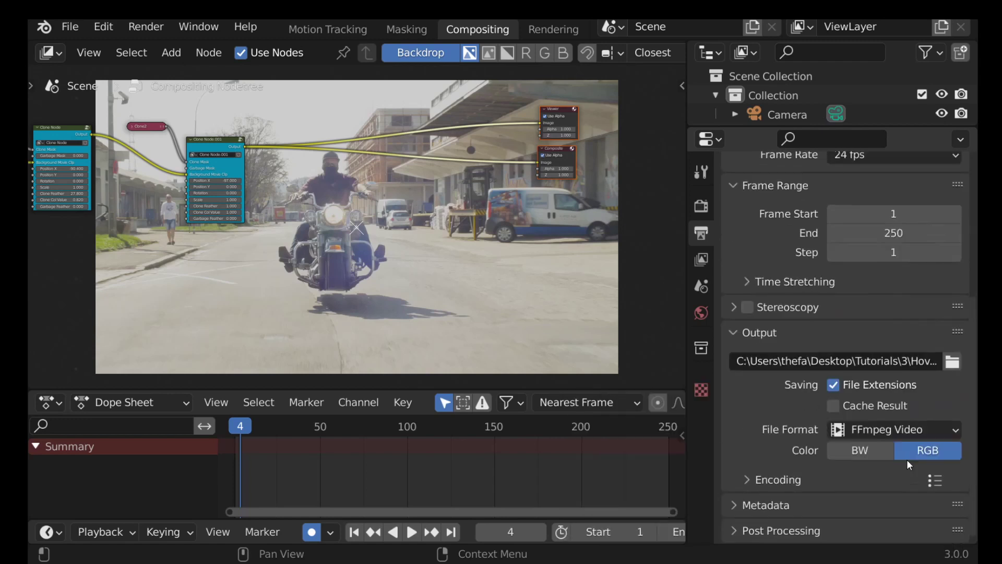
left_click(935, 481)
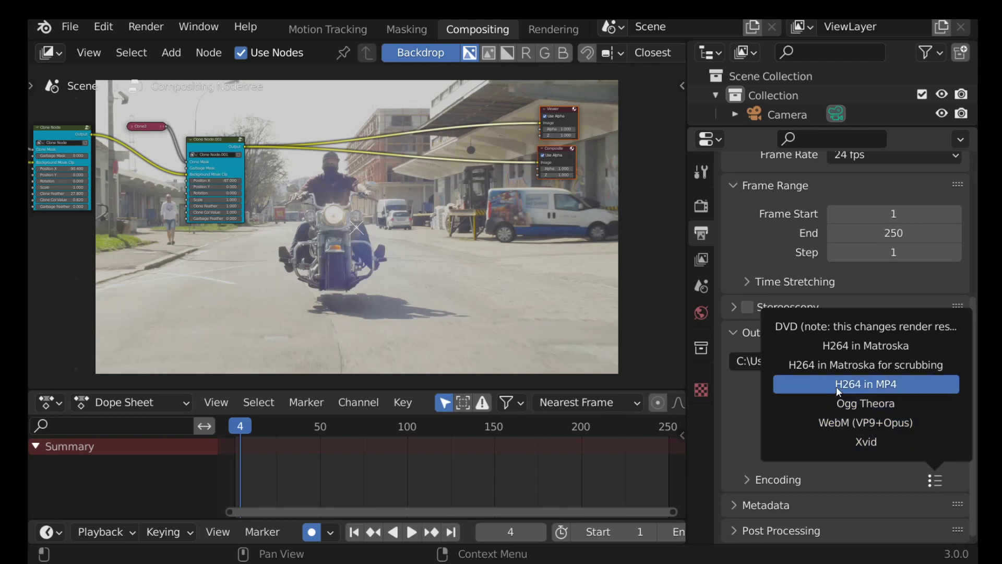
left_click(891, 384)
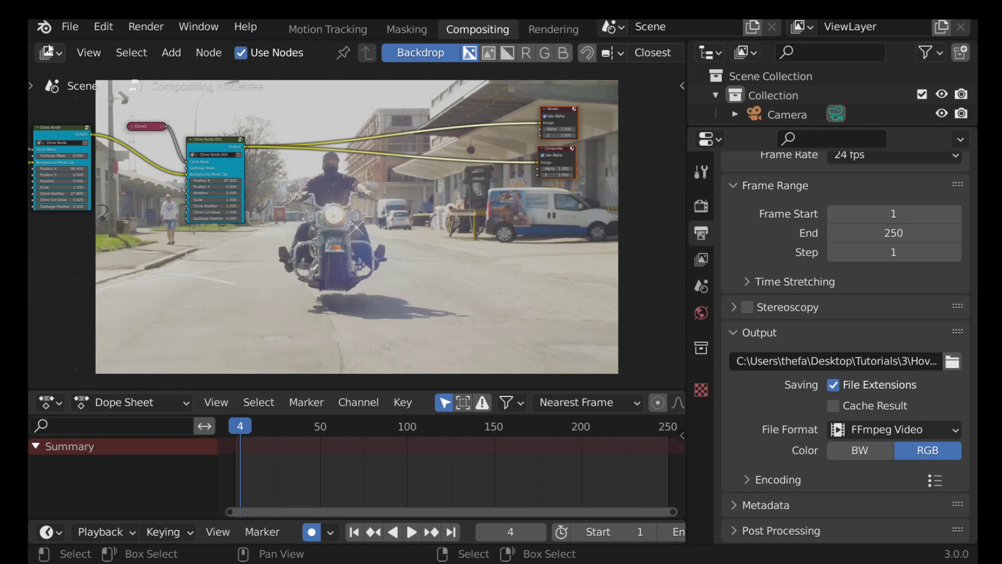
left_click(138, 29)
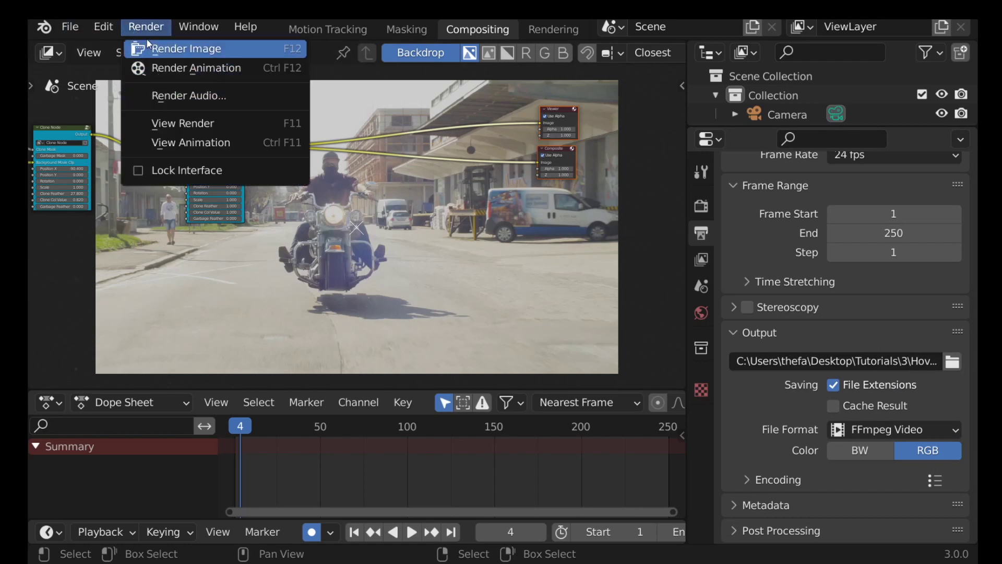